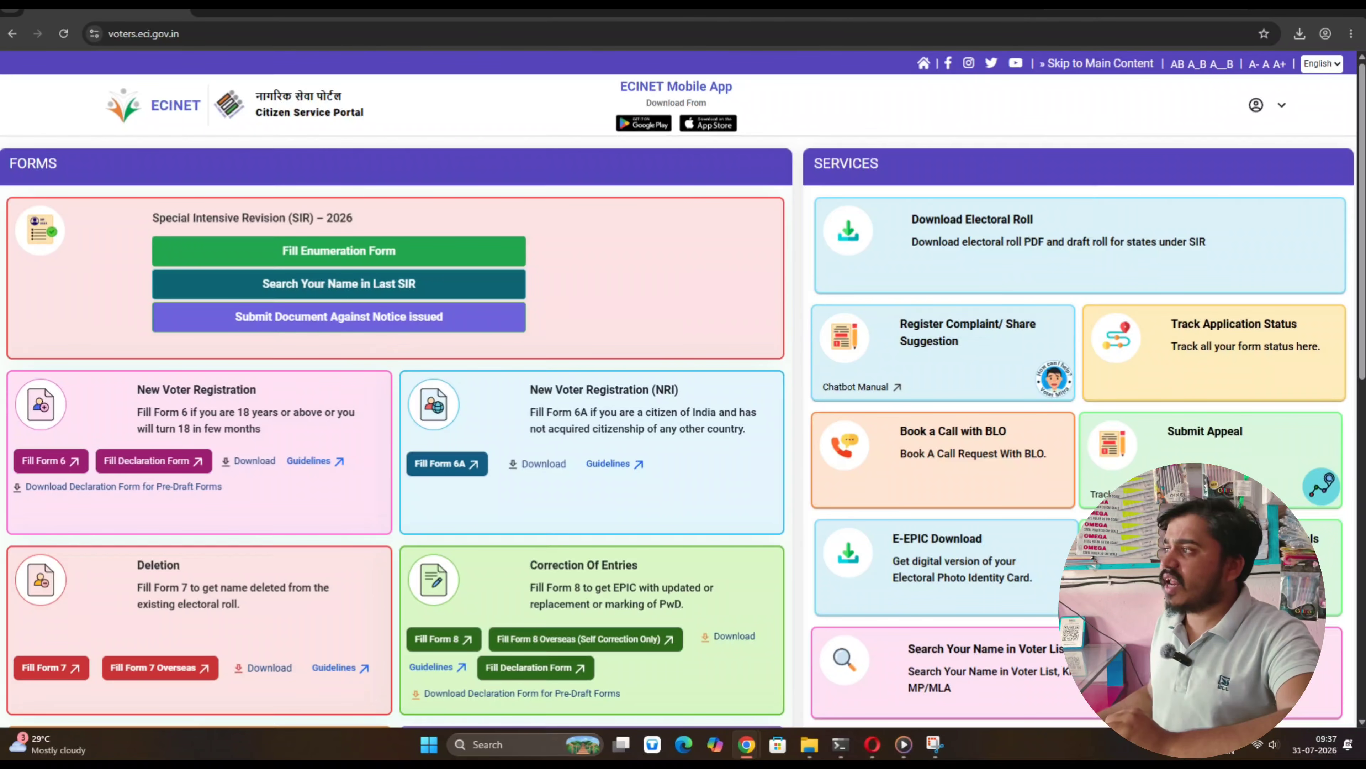
Search Google for 'voter card' and open the 'Citizen Service Portal - Election Commission' result
mouse_move(220, 24)
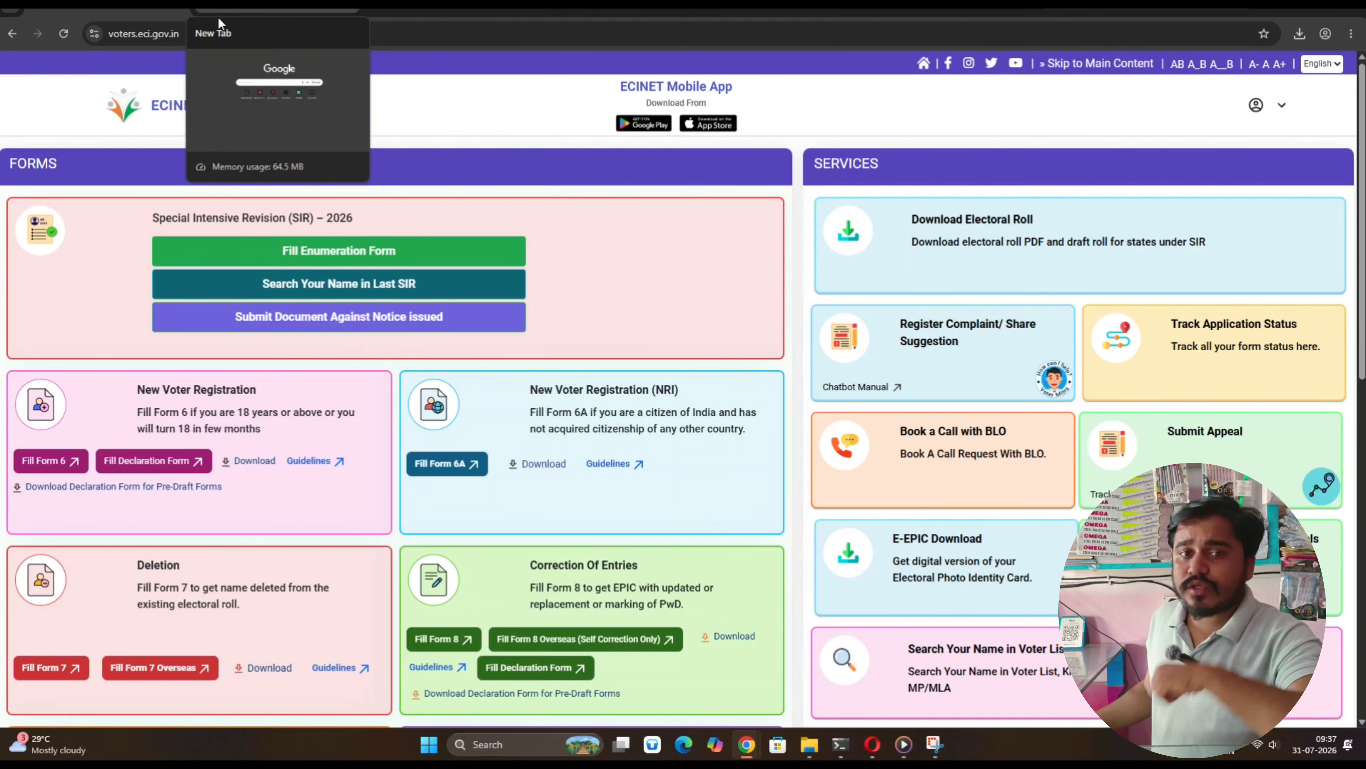
click(356, 14)
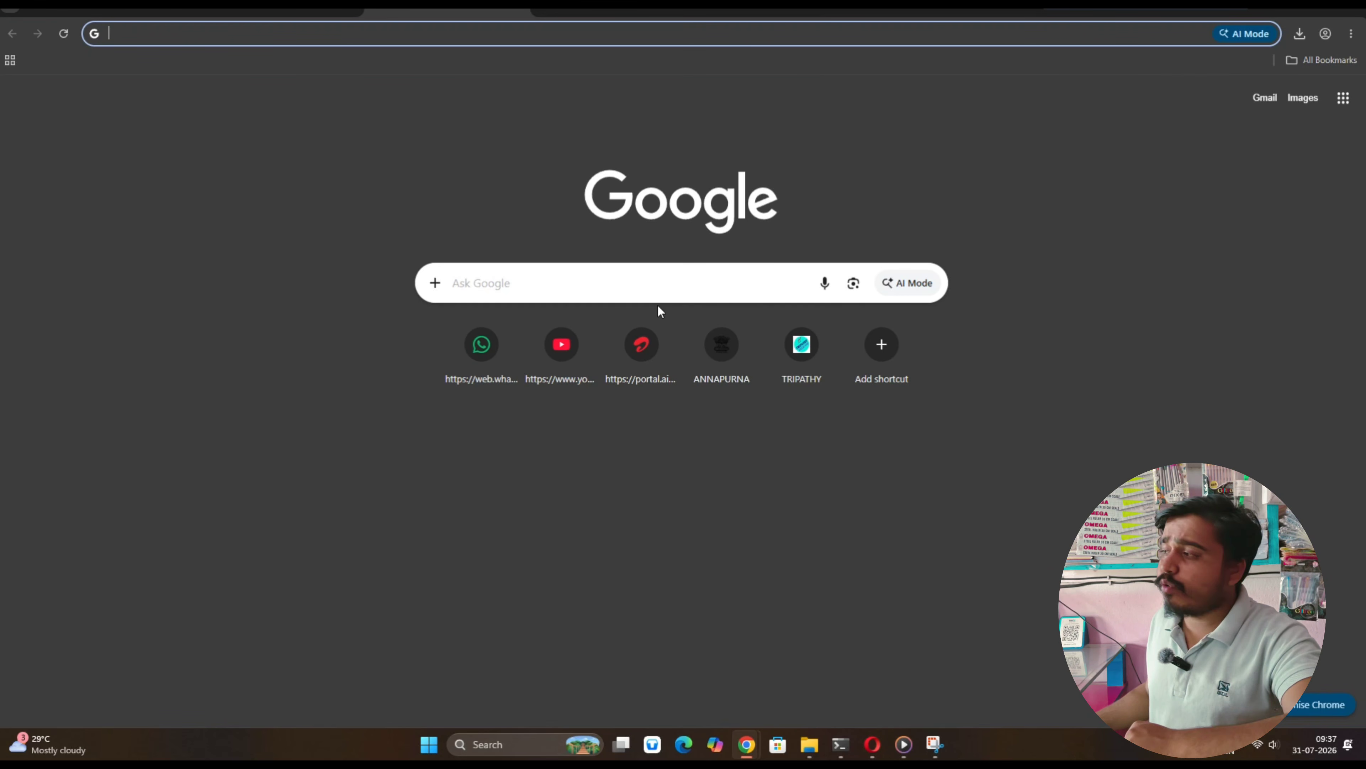
click(594, 291)
click(564, 319)
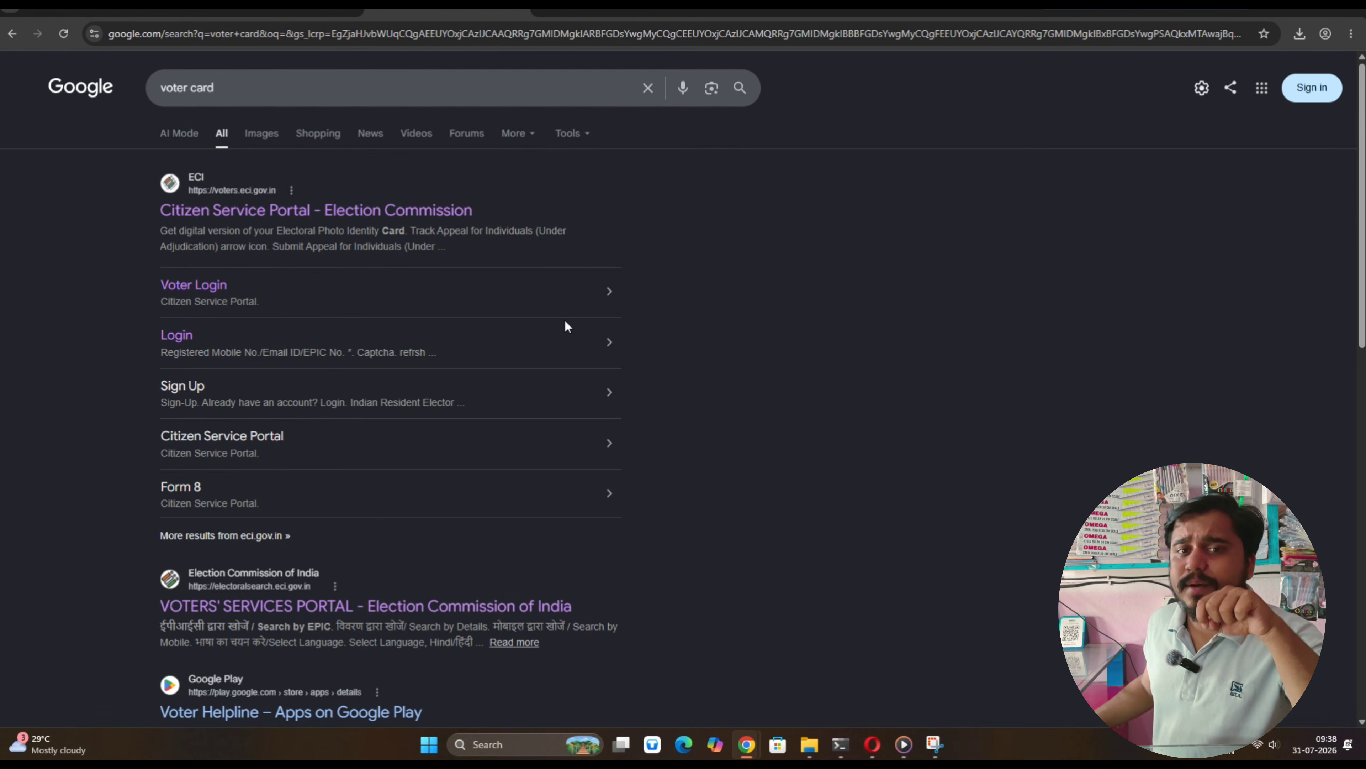
scroll(256, 317, down, 6)
scroll(256, 317, up, 6)
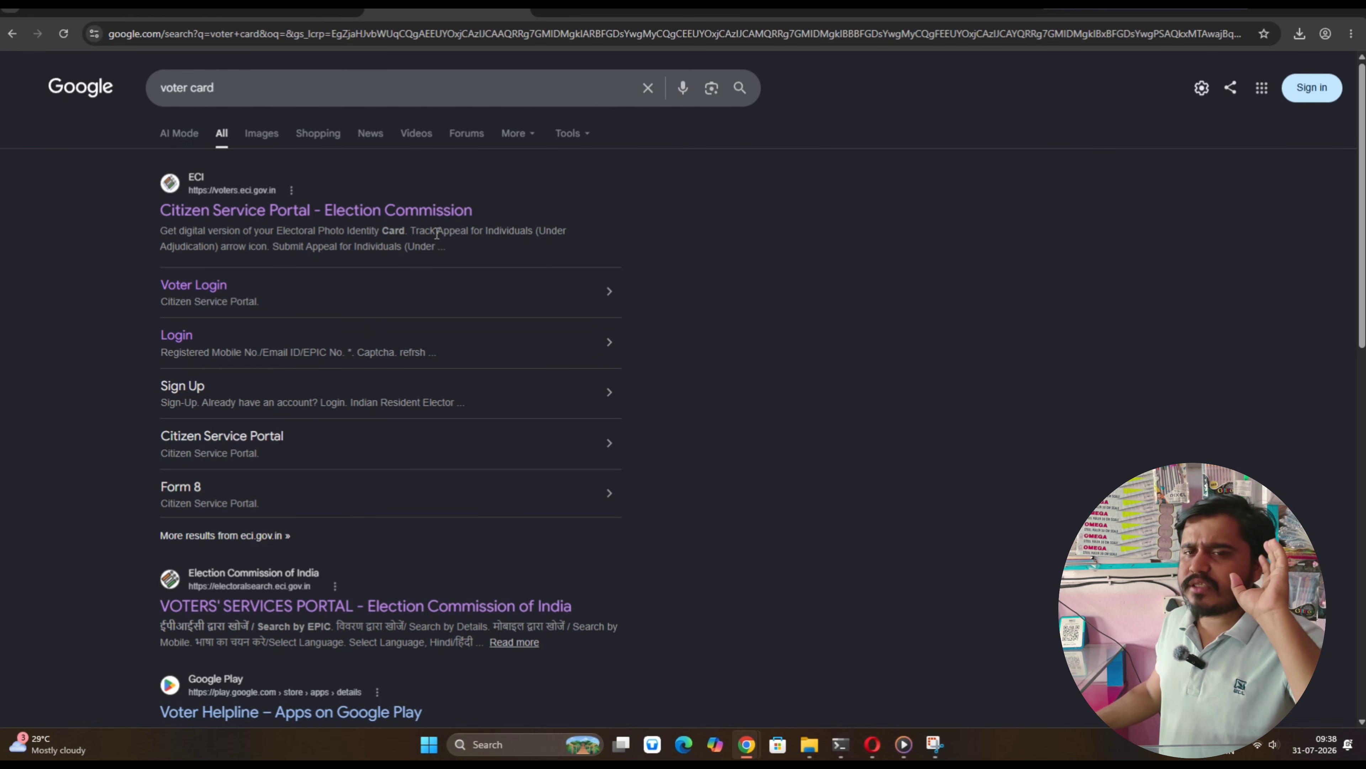
click(260, 208)
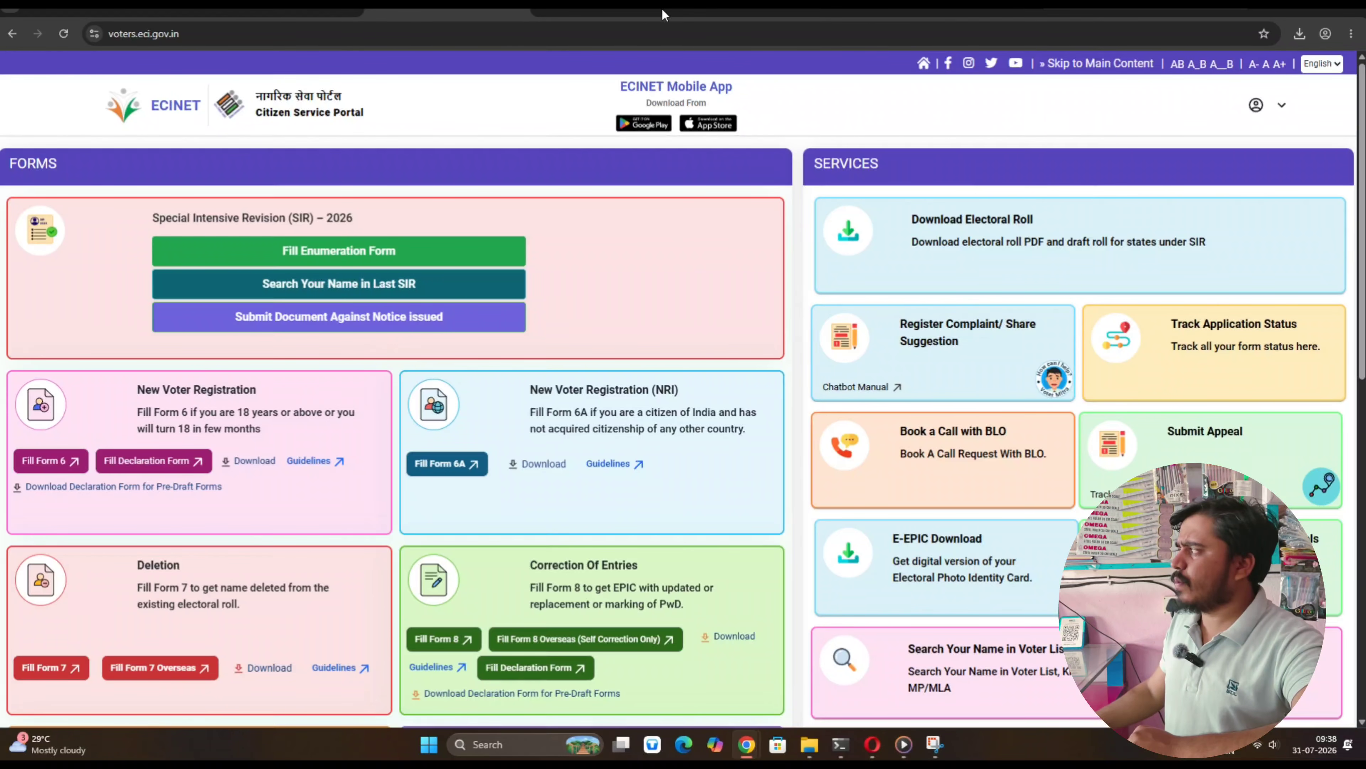
Check the account menu, then start Form 8 from the Correction Of Entries card
click(1264, 109)
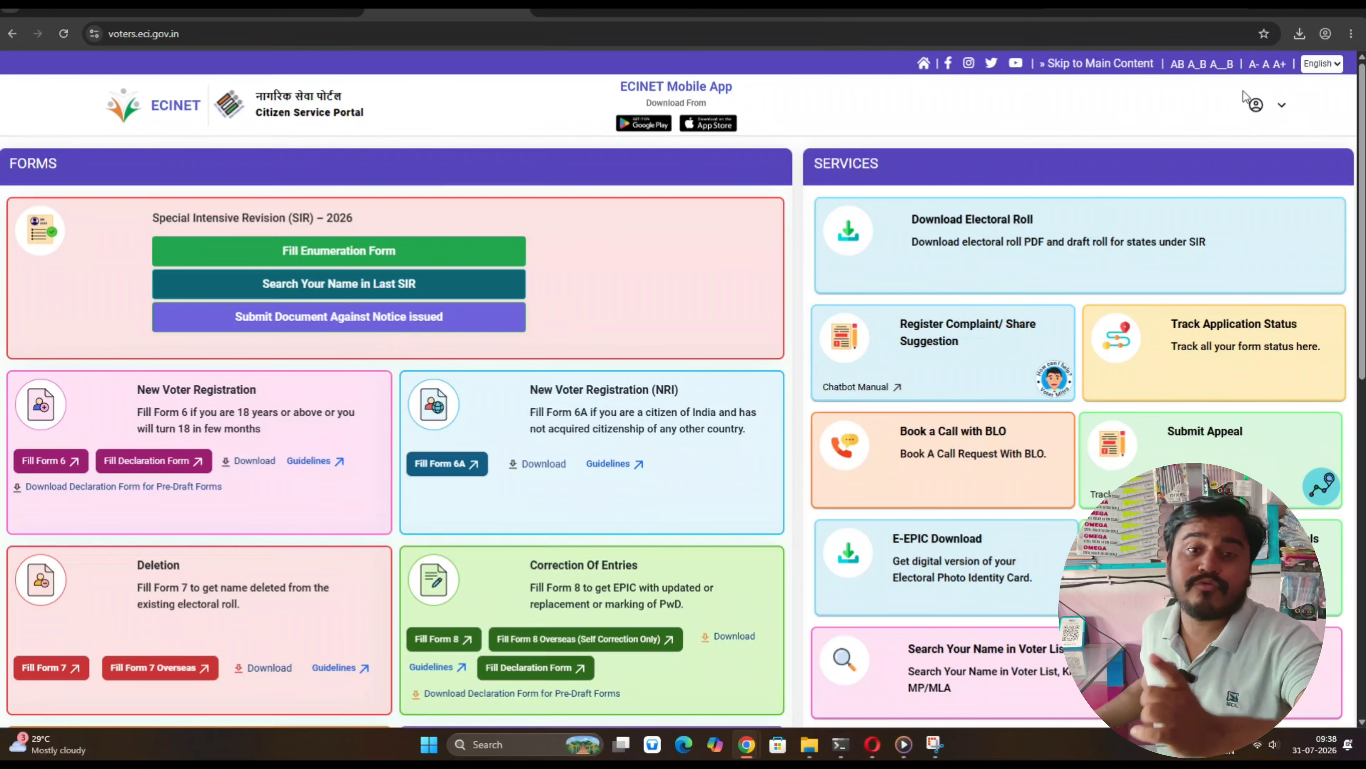
mouse_move(1239, 101)
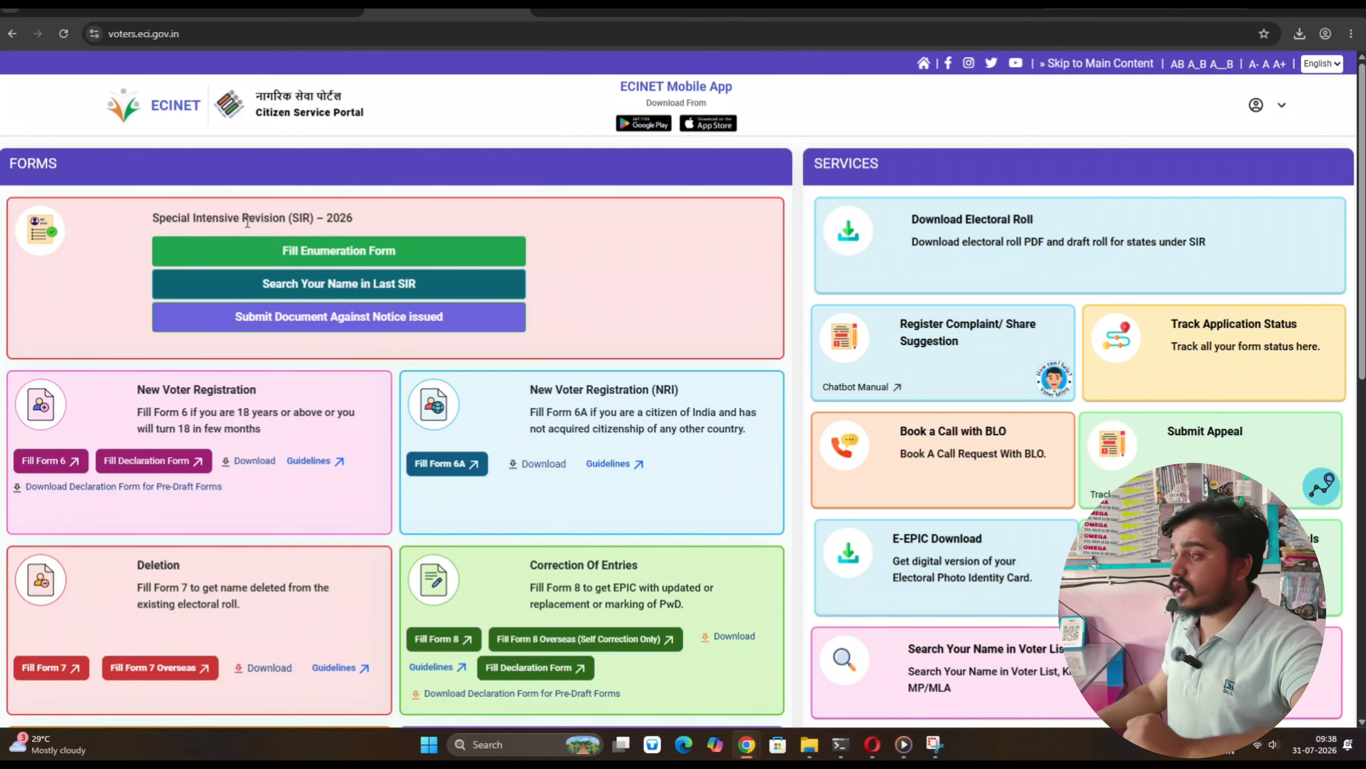
scroll(243, 525, down, 3)
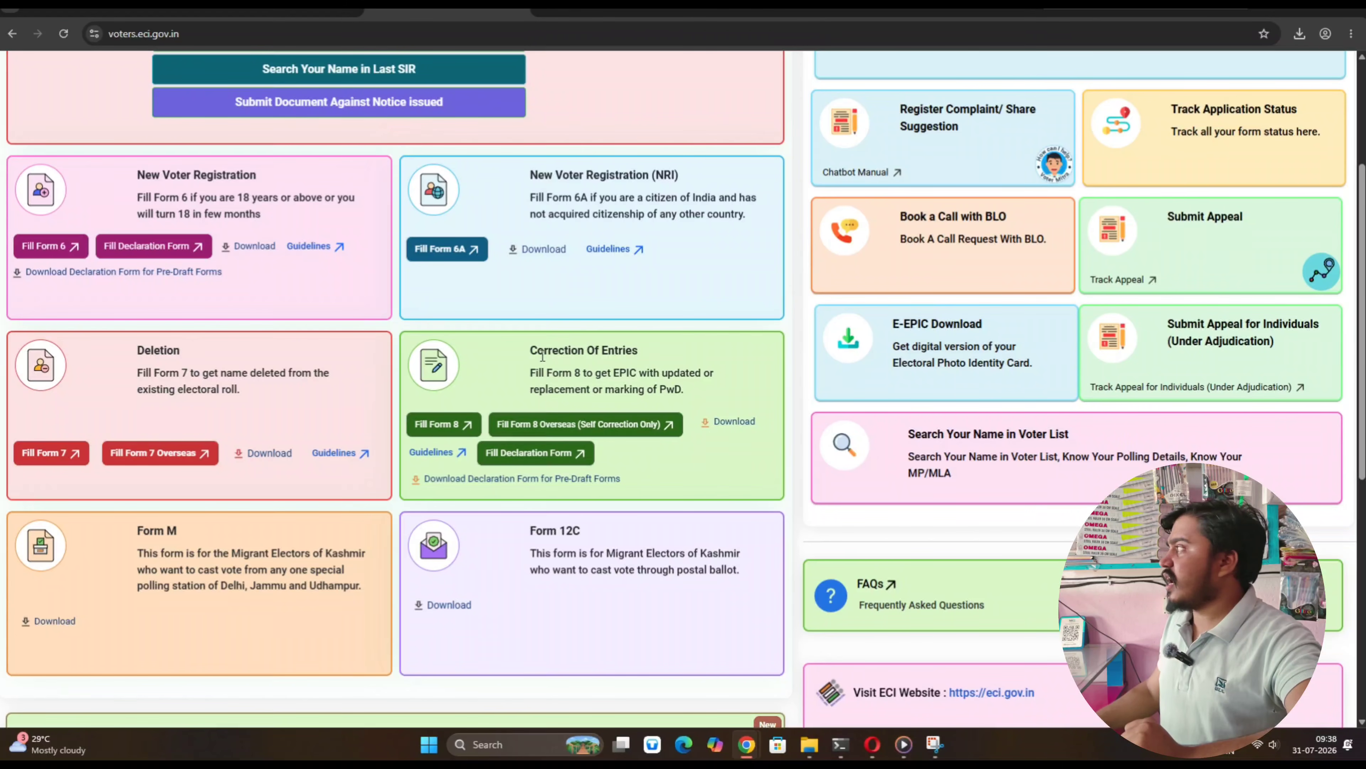
click(453, 423)
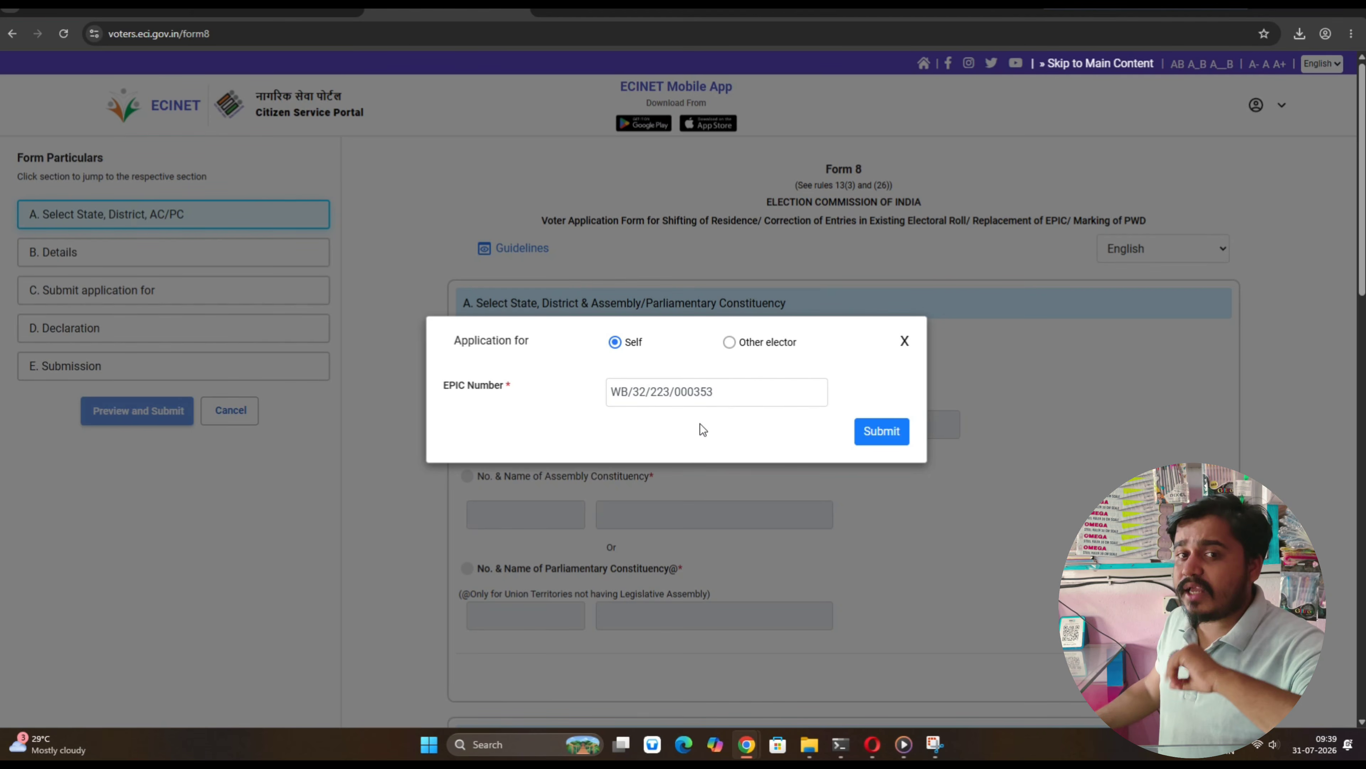
Choose Other elector and submit the saved EPIC number to find the Binpur, West Bengal record
click(730, 343)
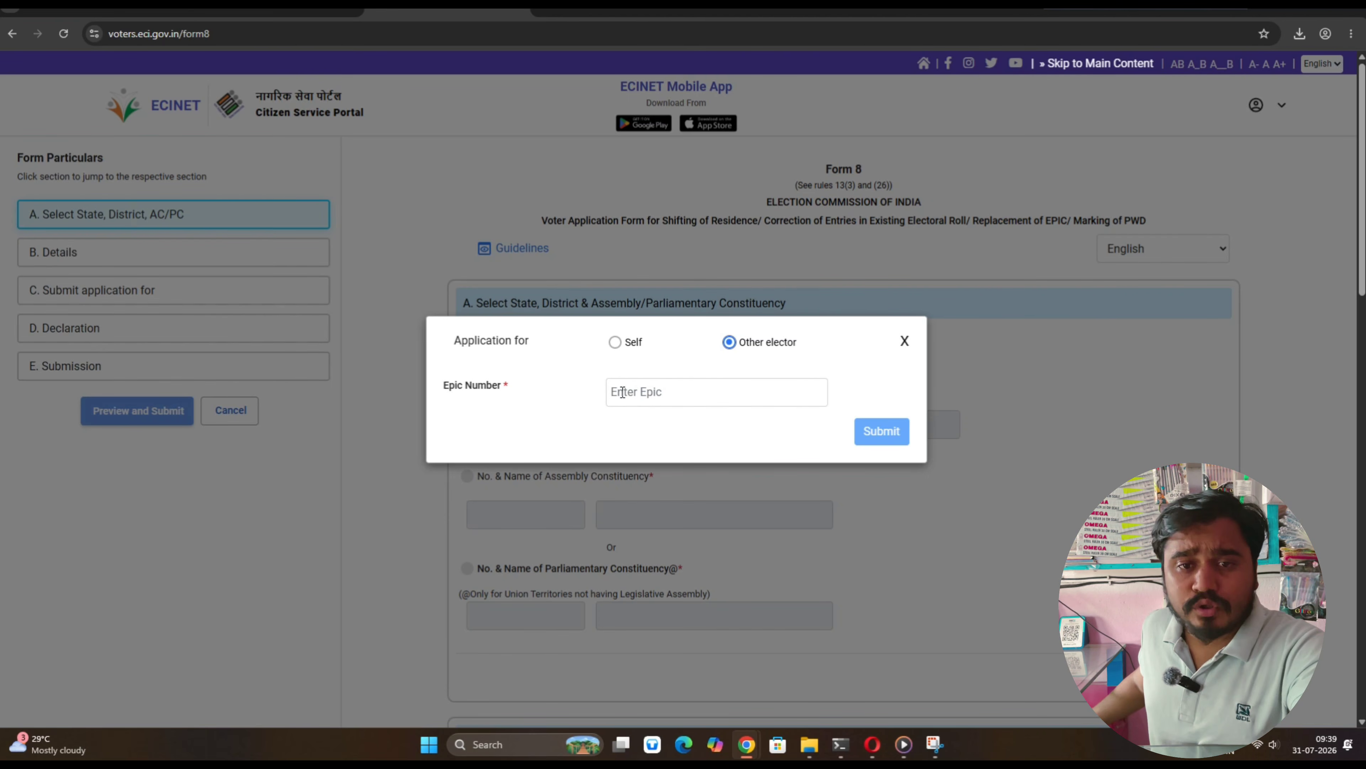
click(621, 394)
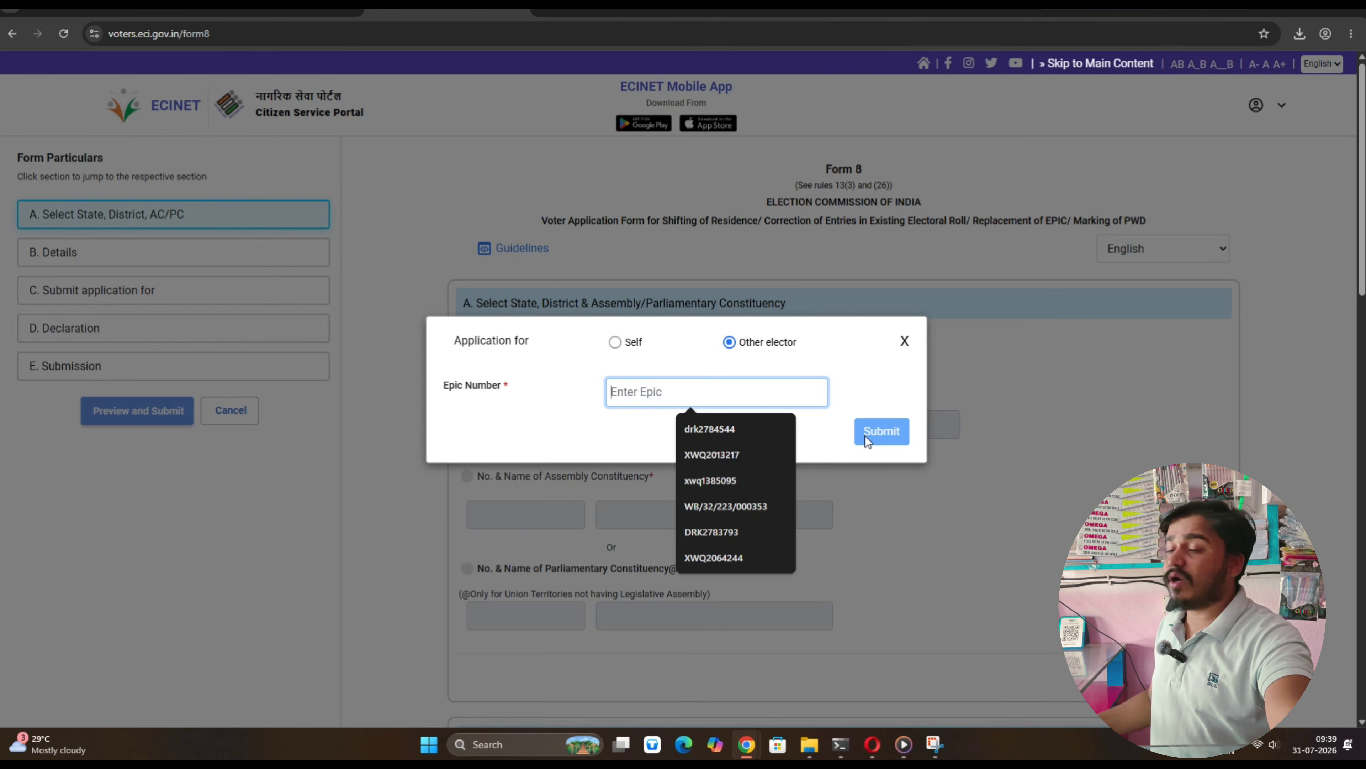
click(718, 429)
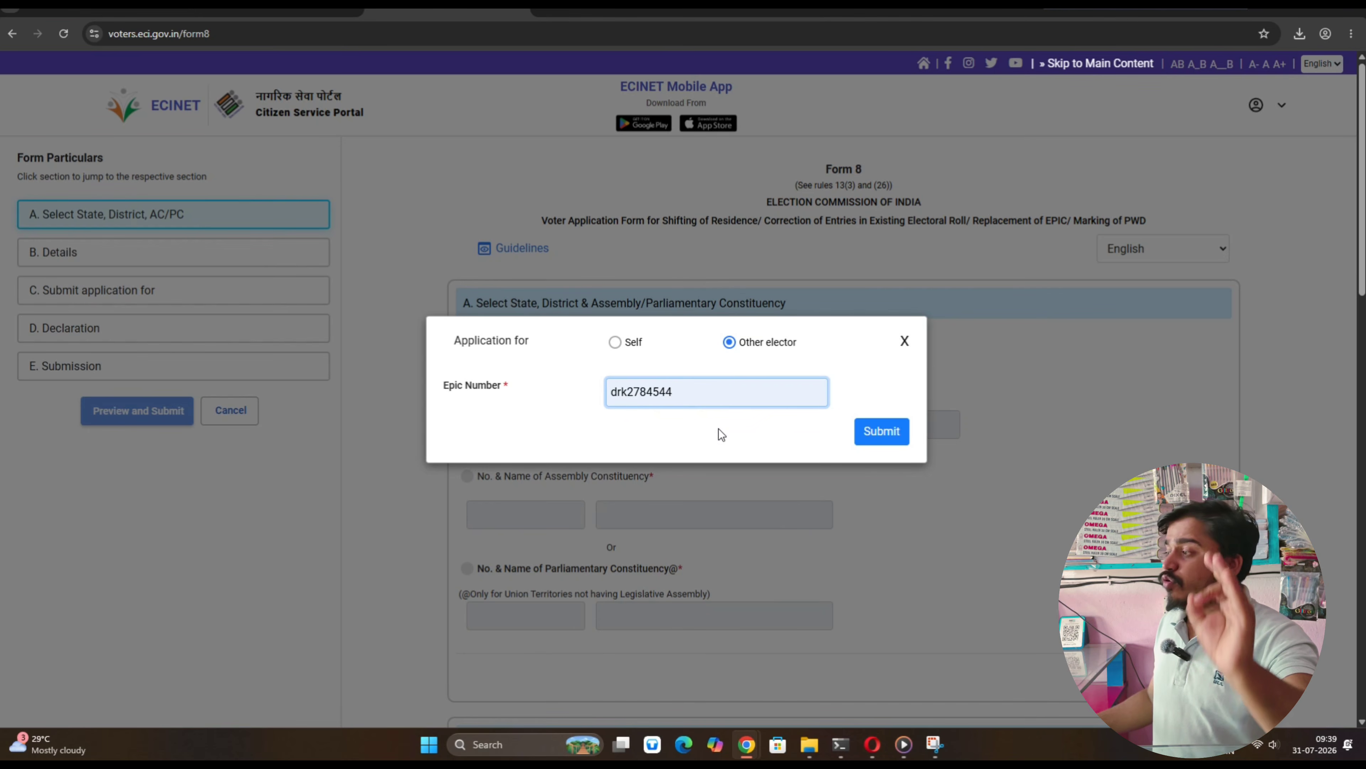
click(881, 437)
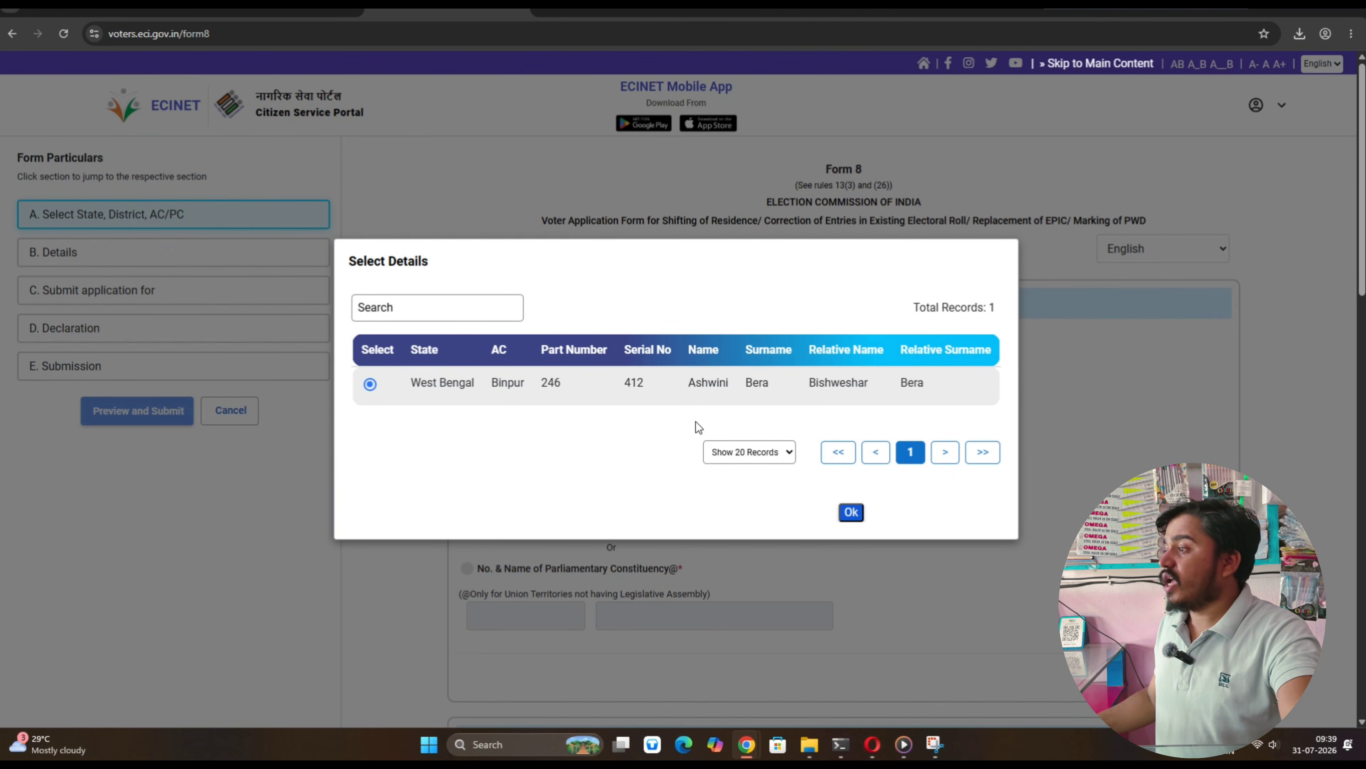
Confirm the found elector record so part and serial numbers fill in
click(849, 510)
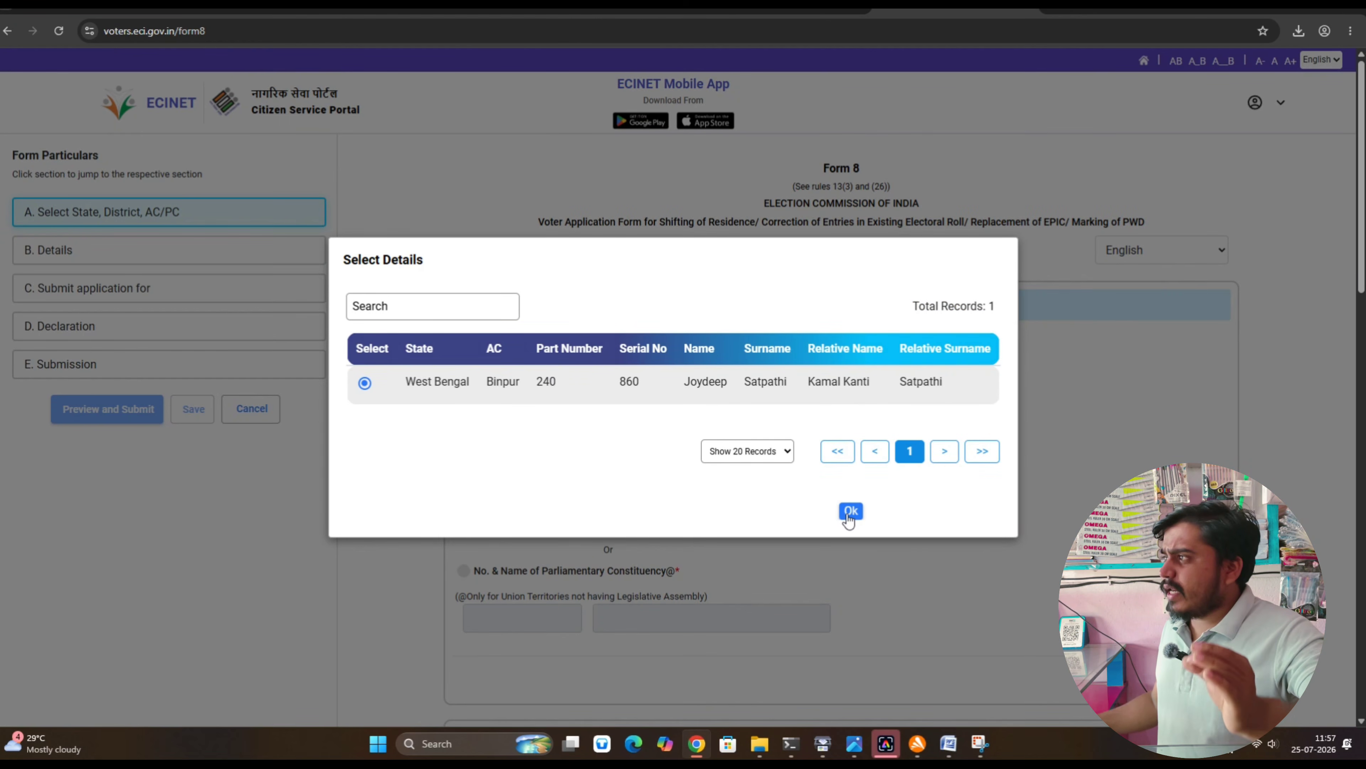
Confirm the elector record and choose Correction of Entries in Existing Electoral Roll
click(852, 511)
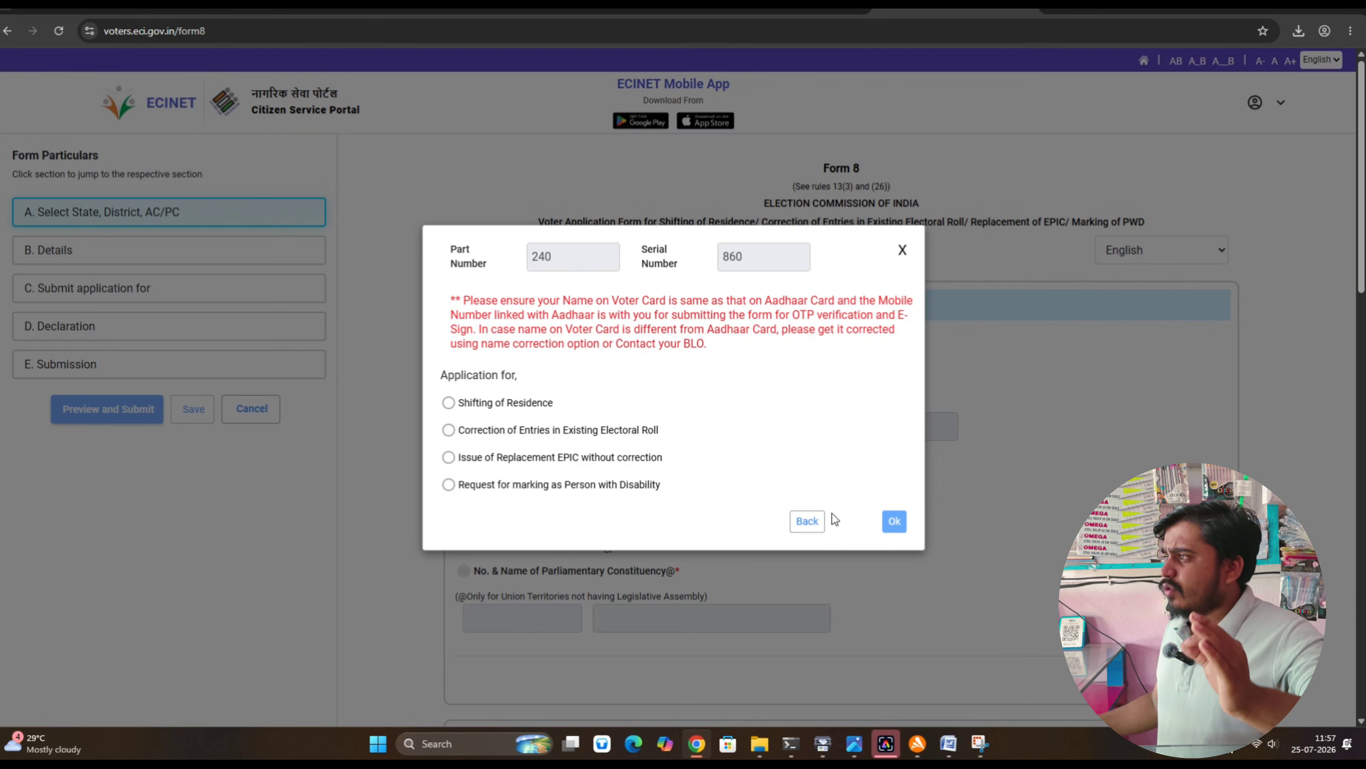
click(540, 436)
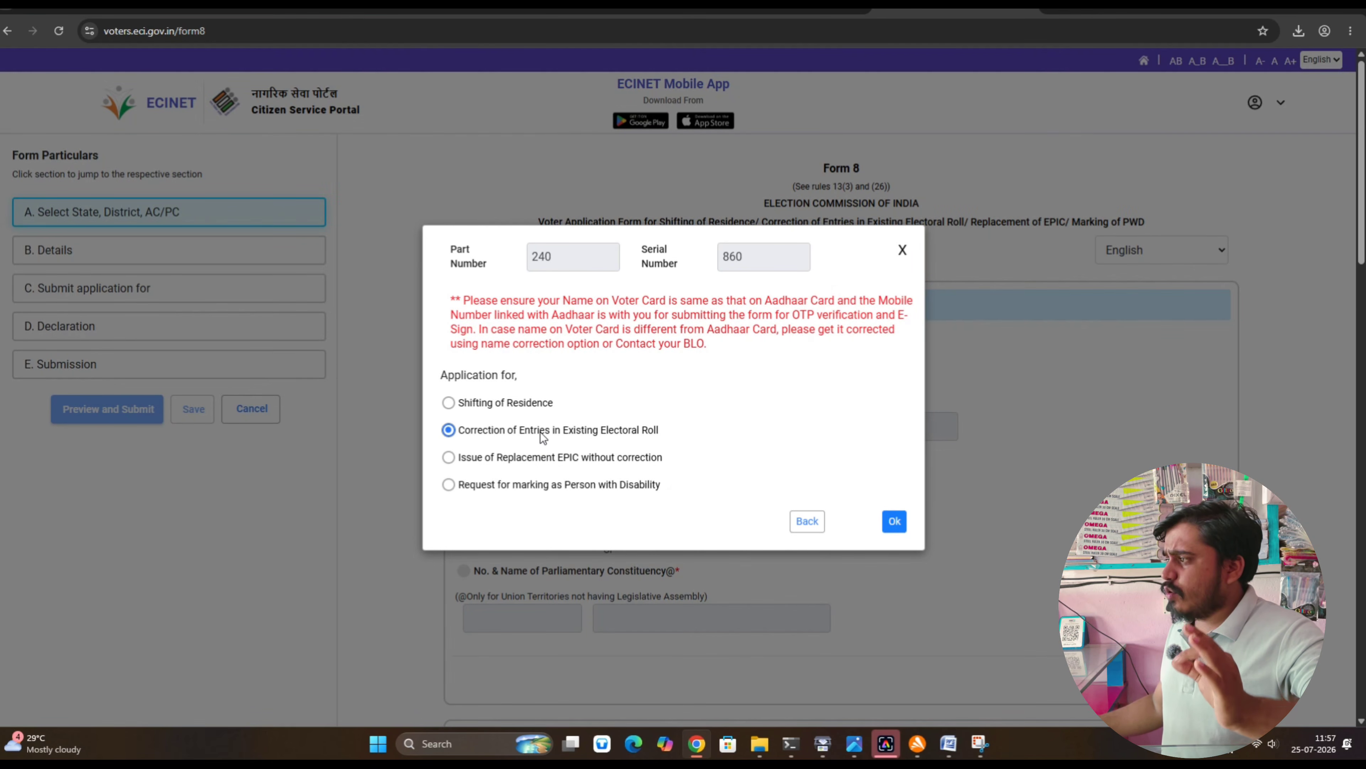
click(893, 521)
Enter the applicant's Aadhaar number and own (Self) mobile number, then proceed past Details
scroll(603, 419, down, 4)
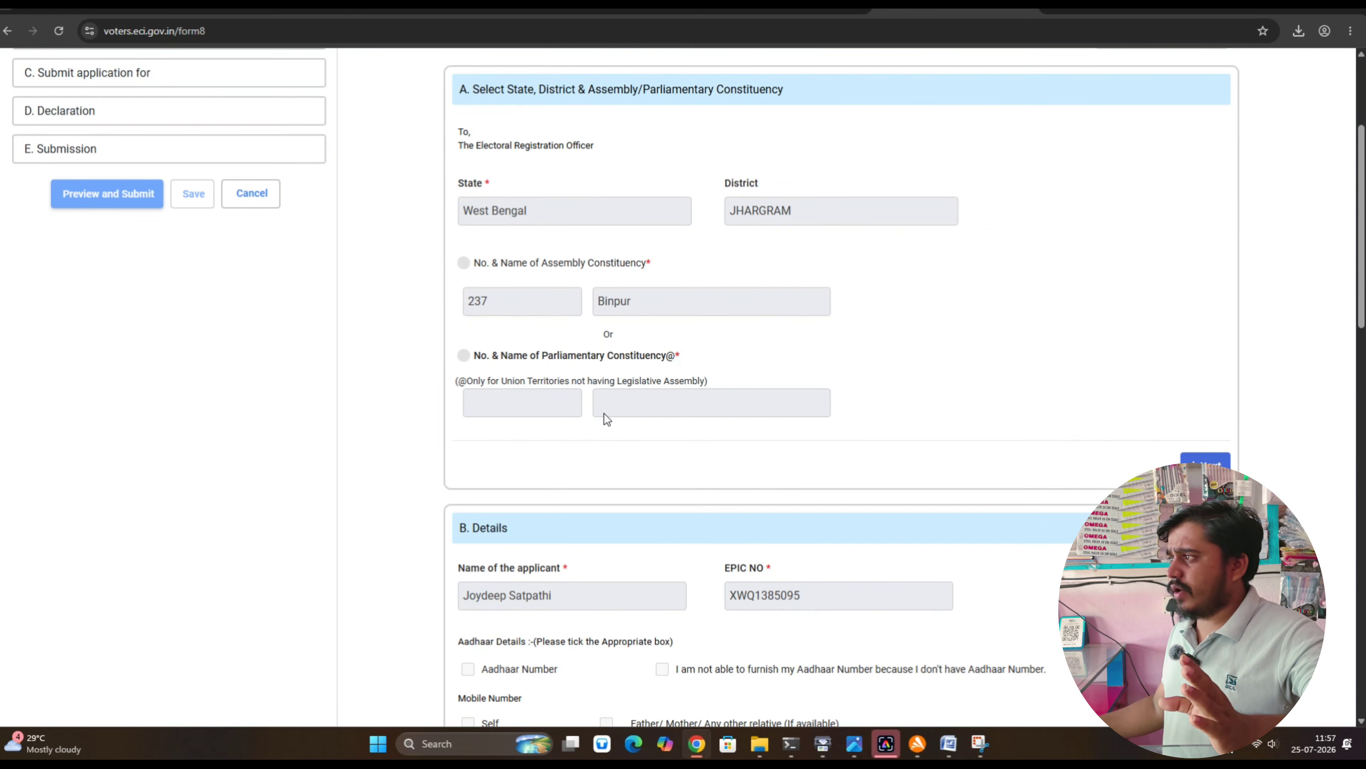
scroll(891, 360, up, 4)
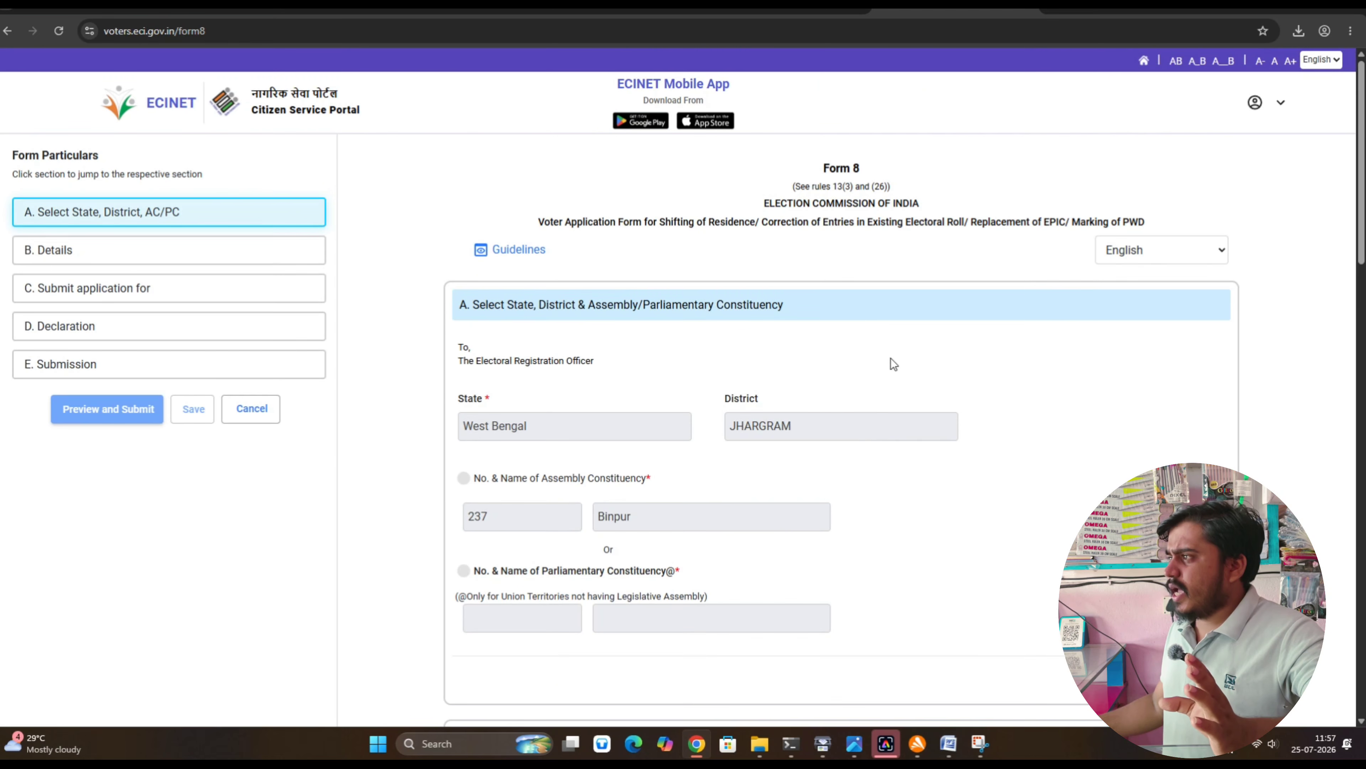
scroll(827, 461, down, 3)
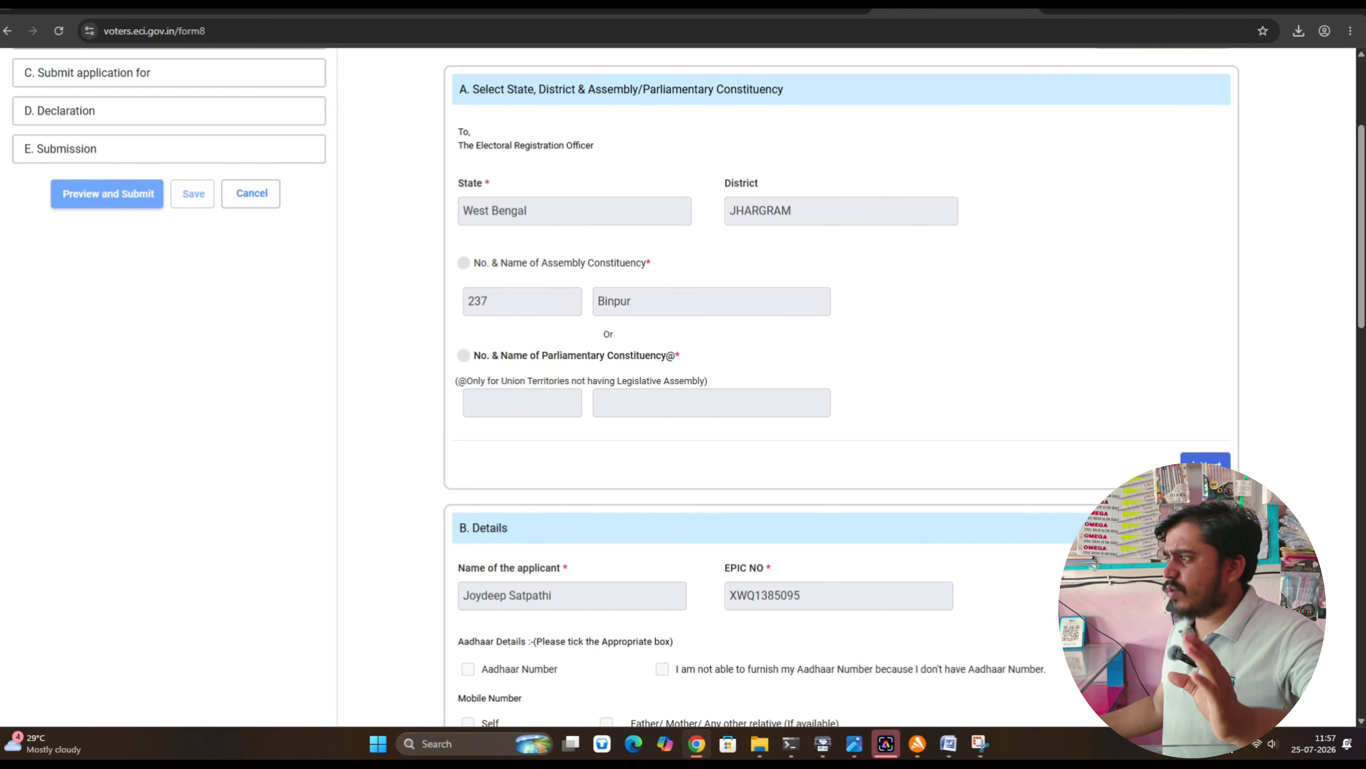
scroll(802, 375, down, 7)
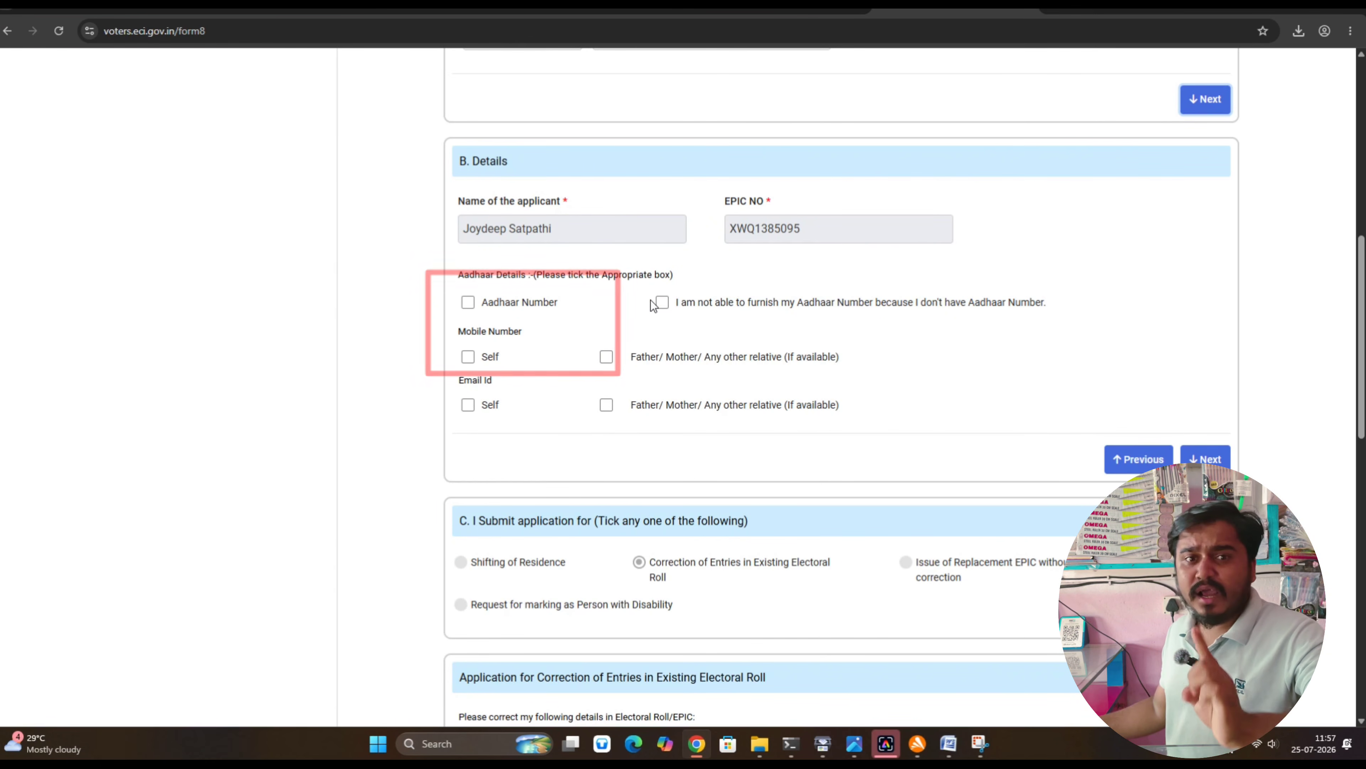
click(483, 309)
click(520, 348)
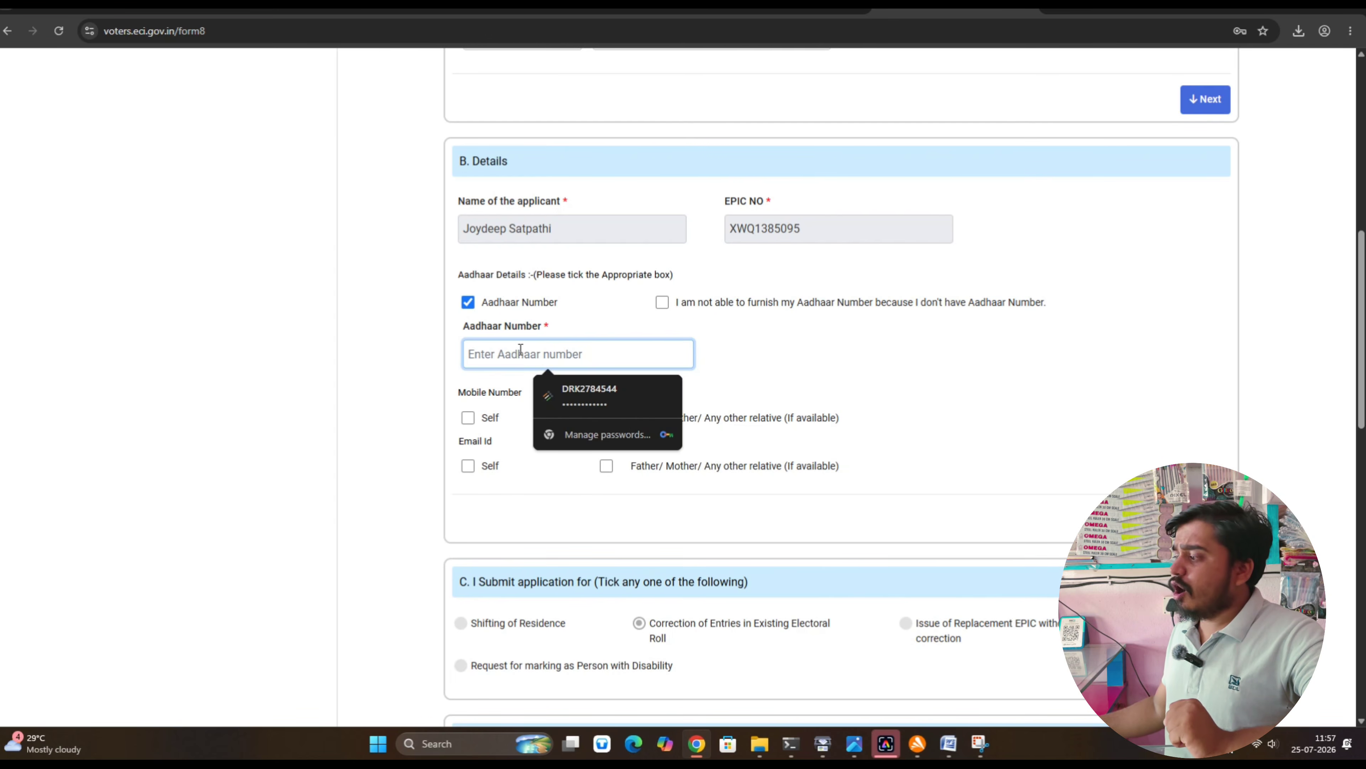
scroll(611, 593, down, 1)
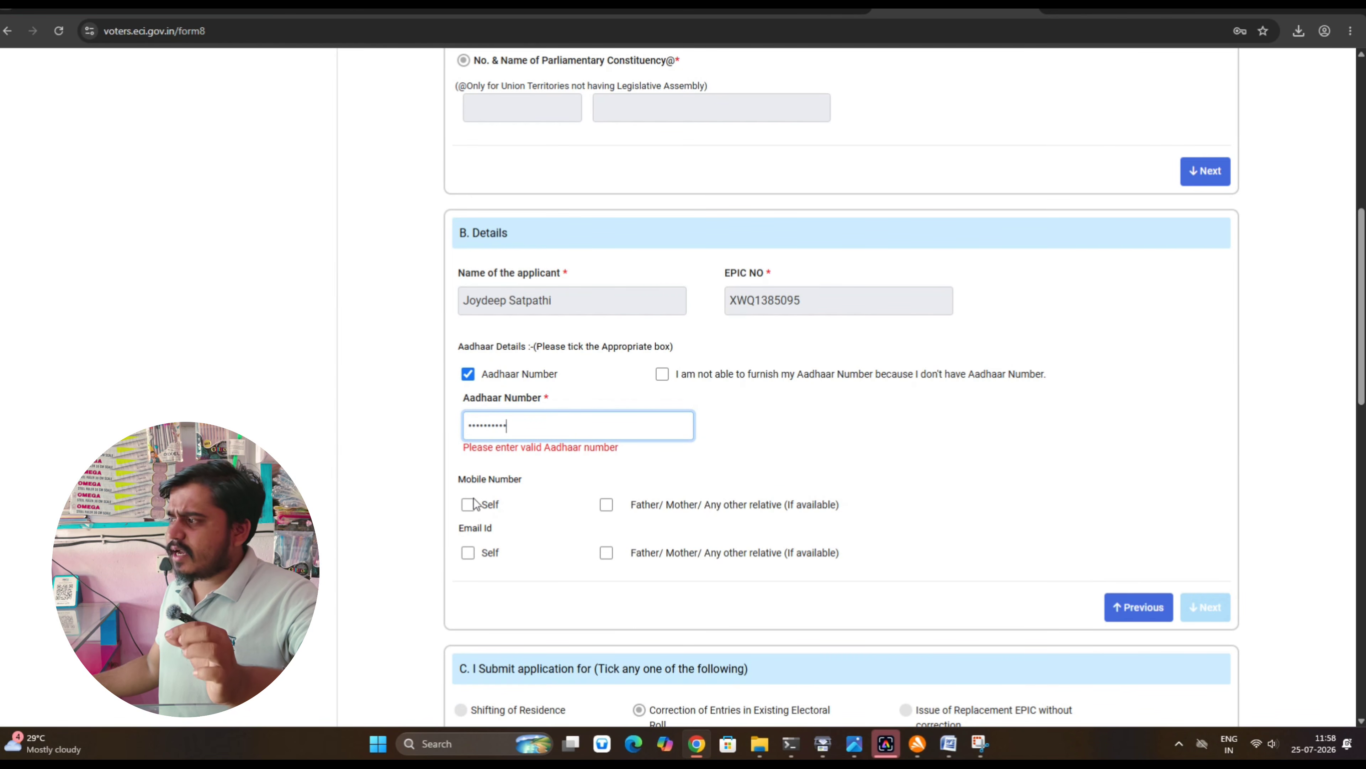
click(468, 504)
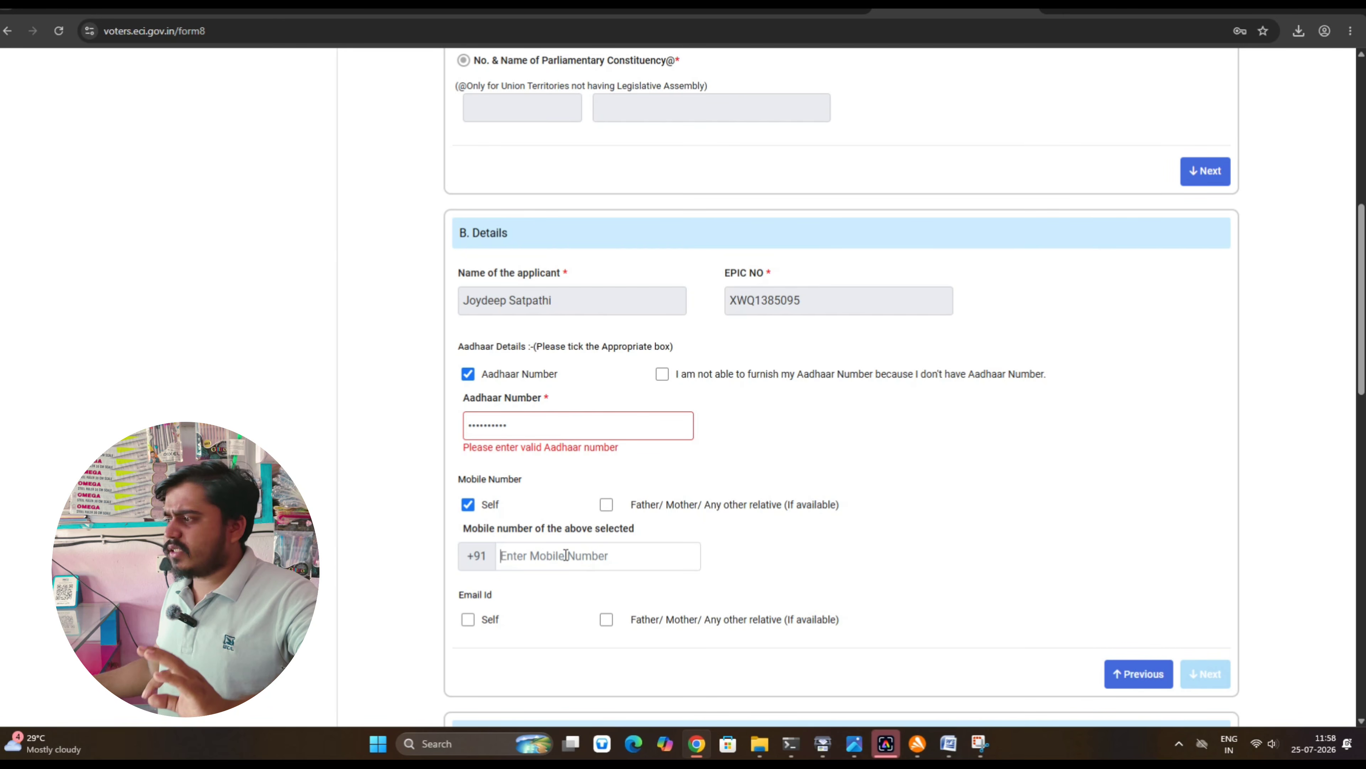
click(564, 556)
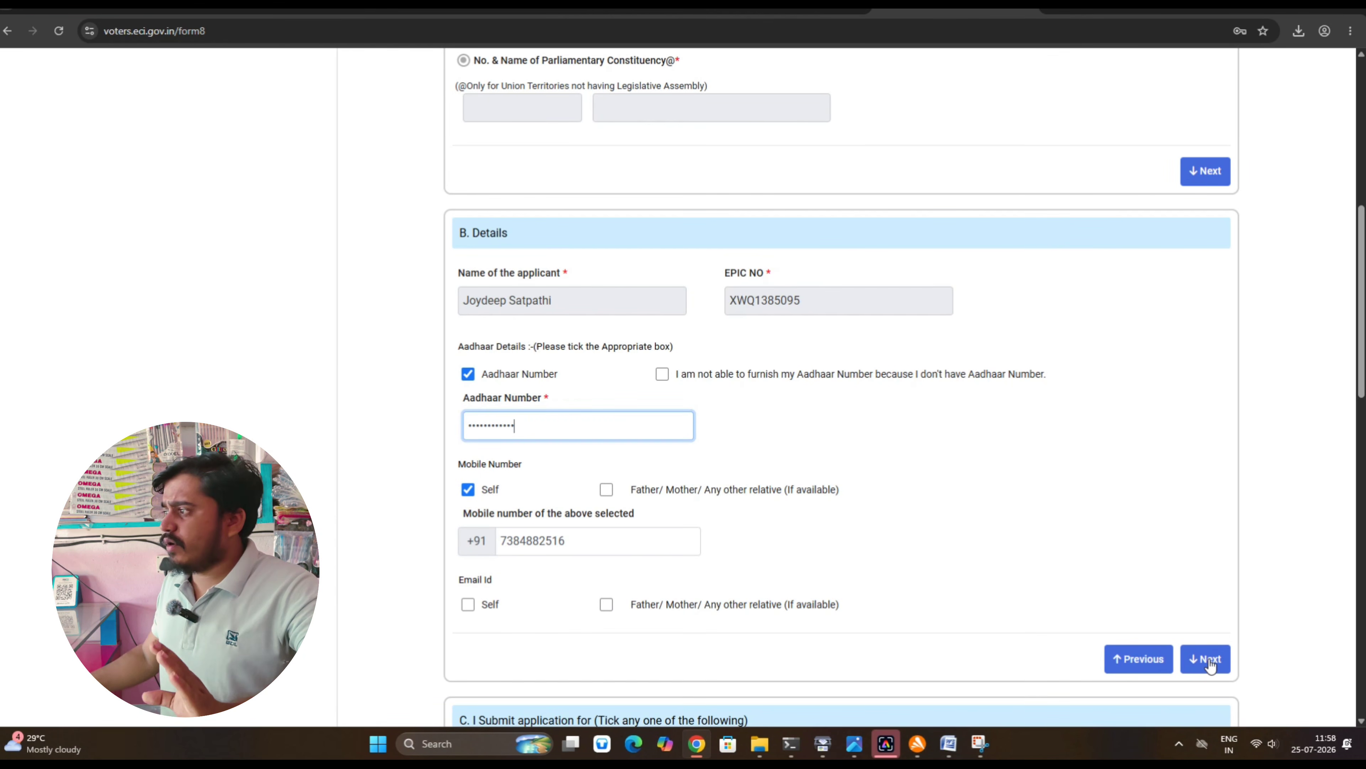
click(1205, 664)
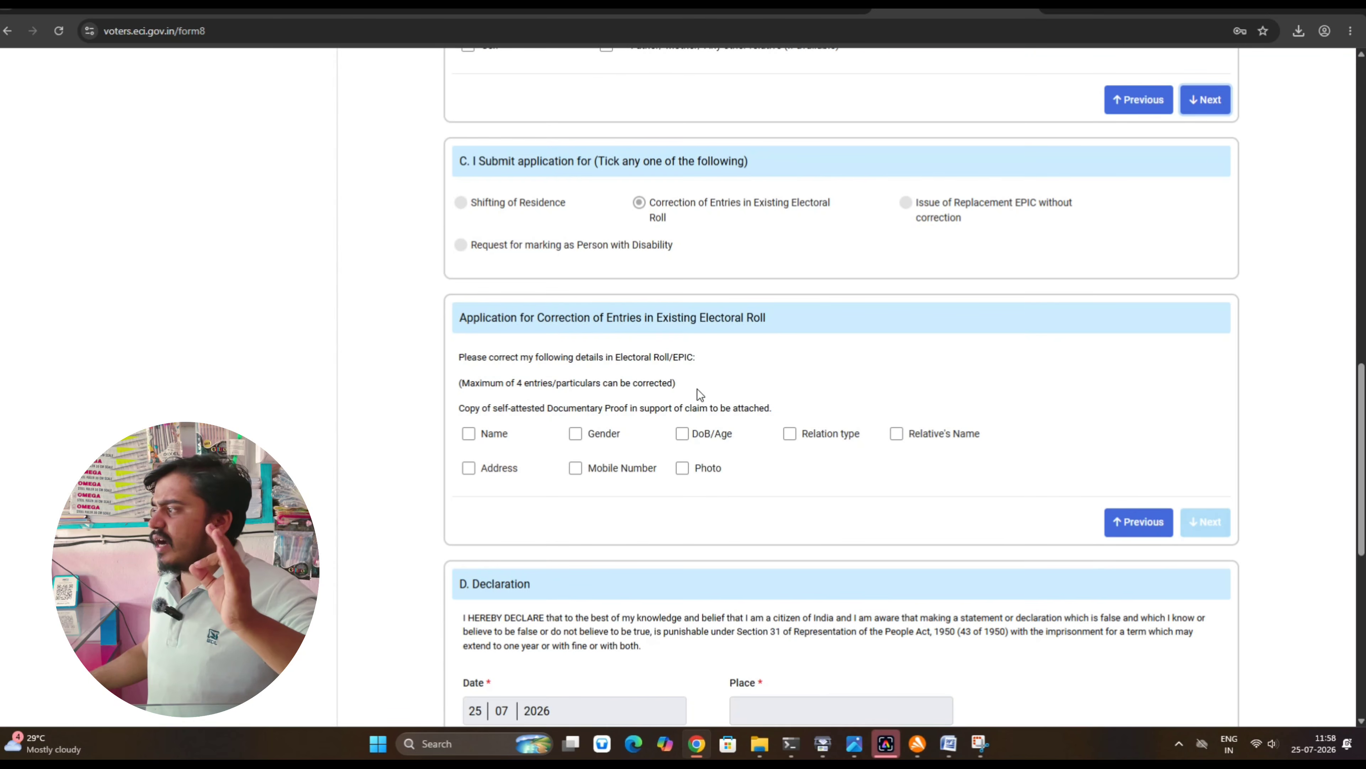
Mark Name and Relative's Name as the entries to correct
click(463, 436)
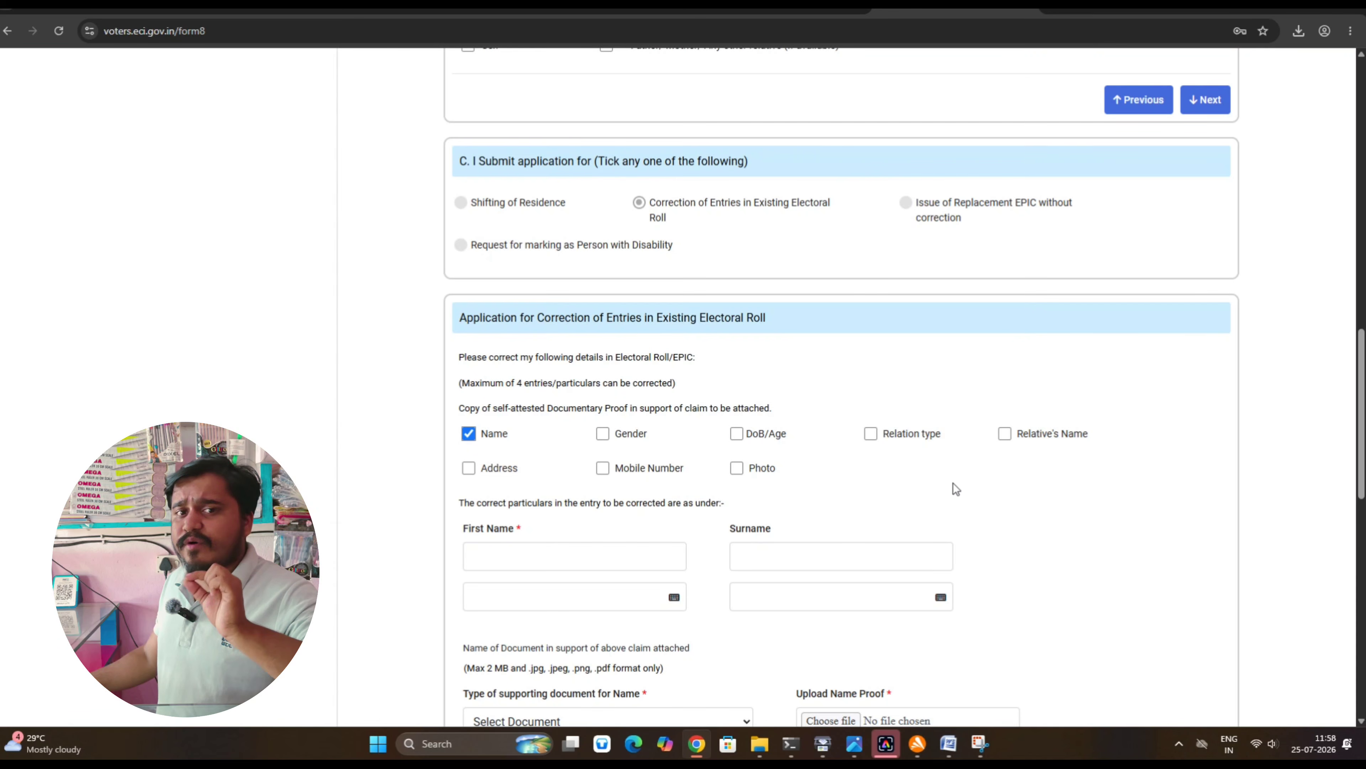
click(1004, 436)
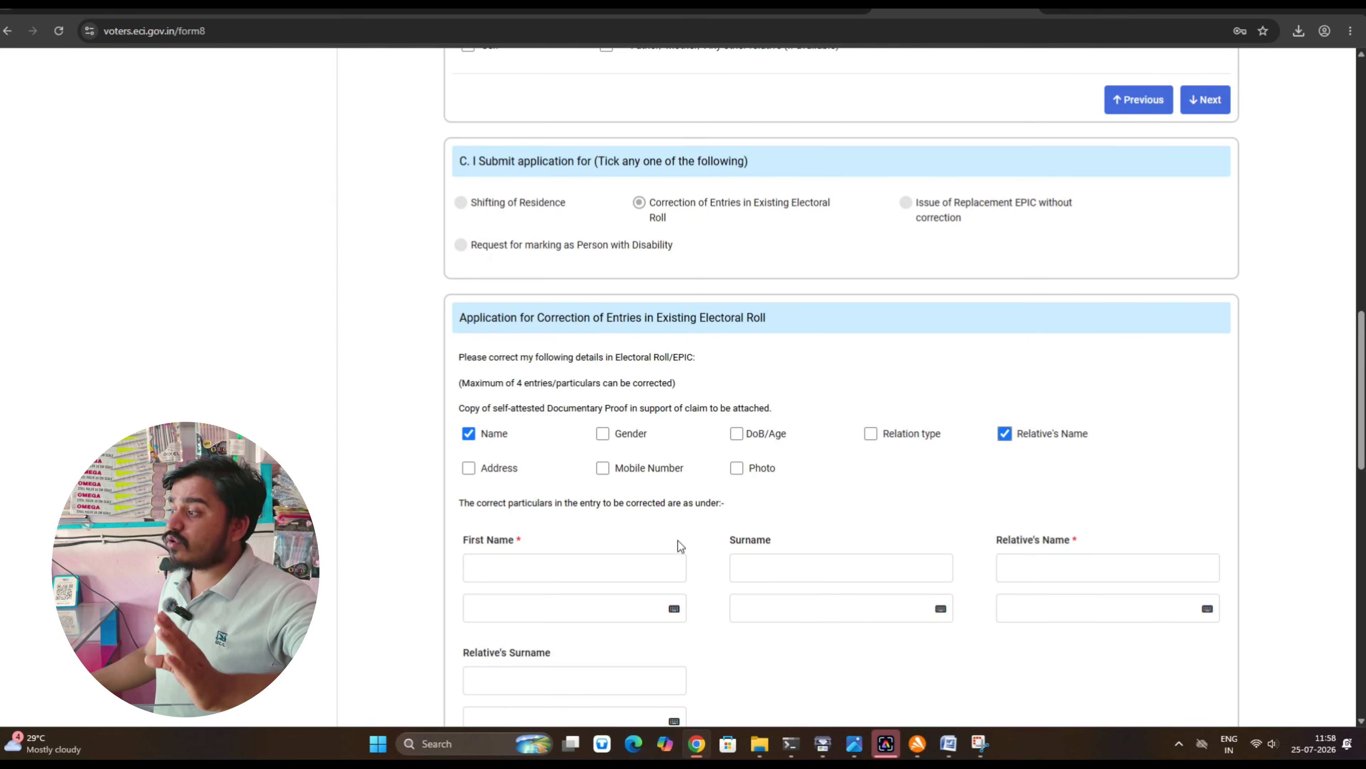
scroll(676, 541, down, 1)
Enter the corrected first name and surname, confirming each for EPIC printing
click(588, 508)
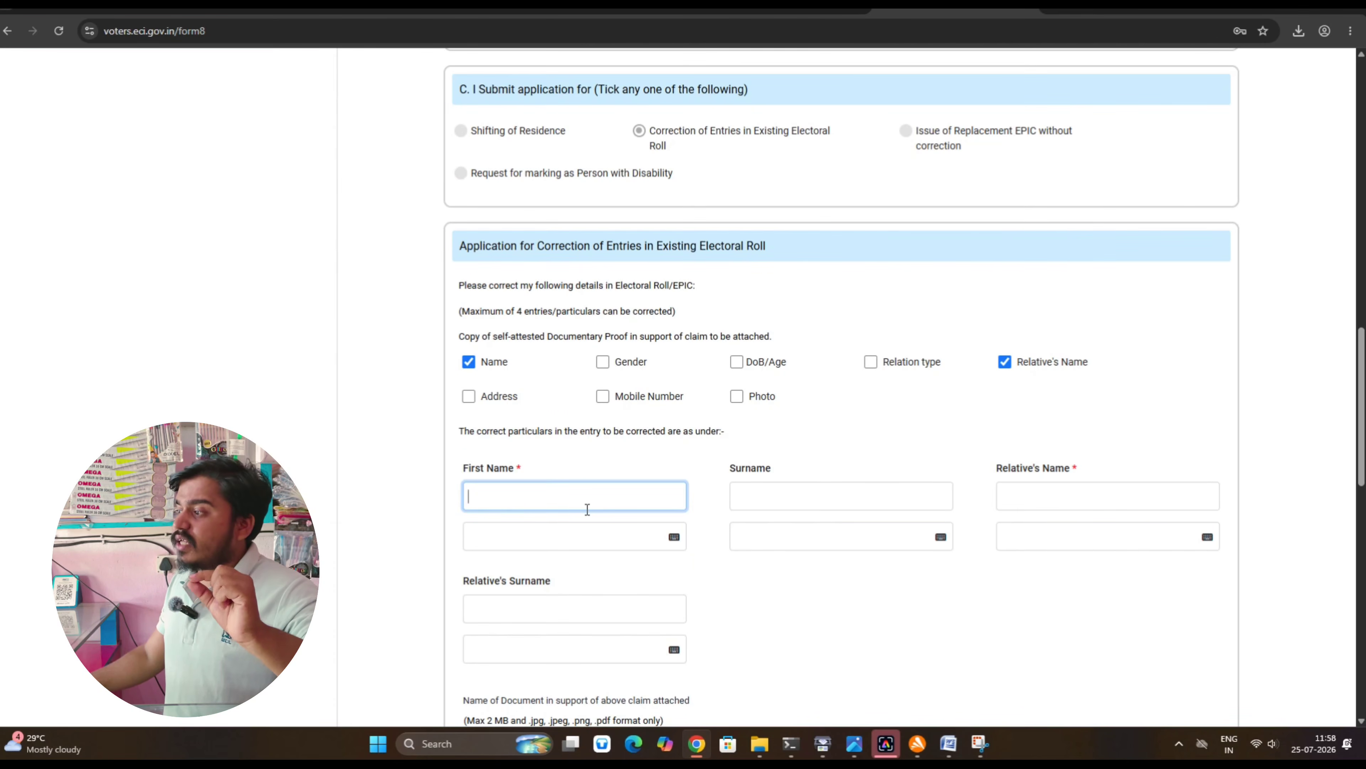
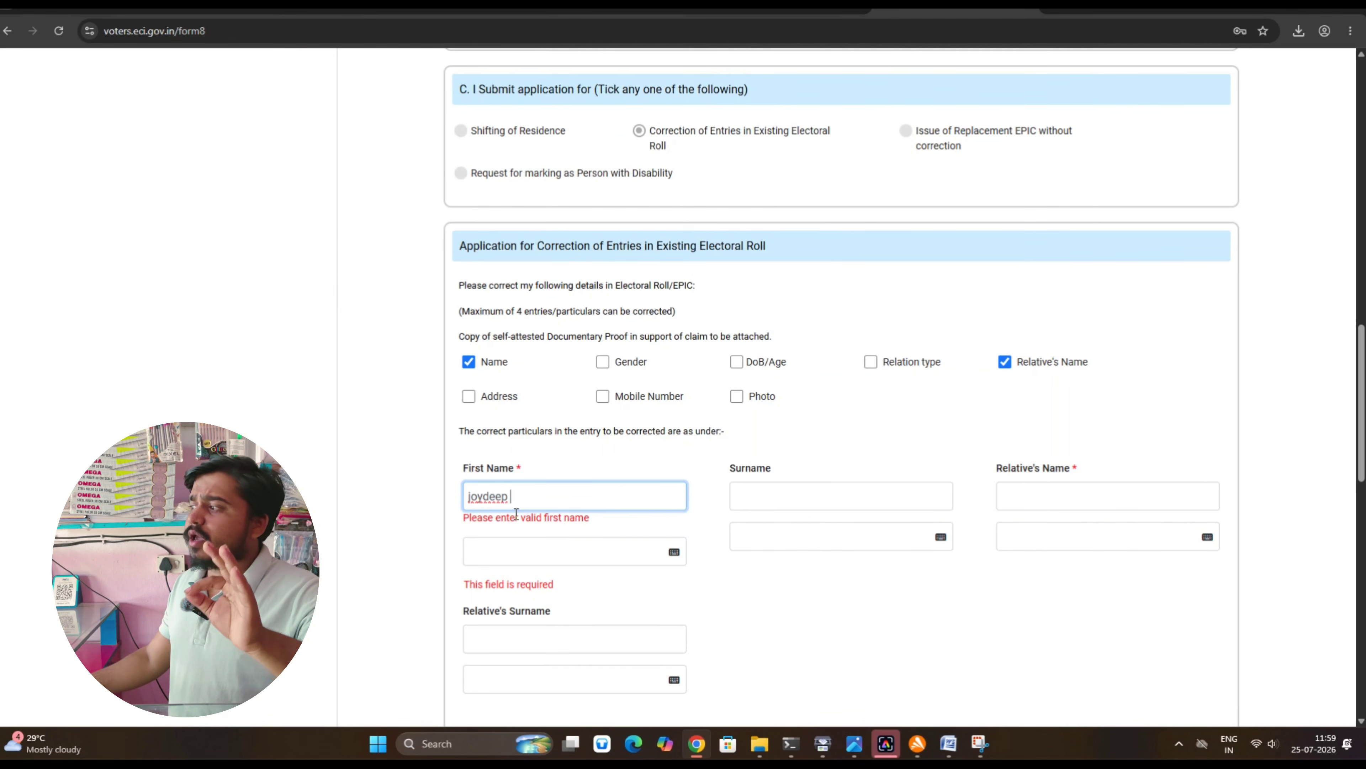
click(753, 501)
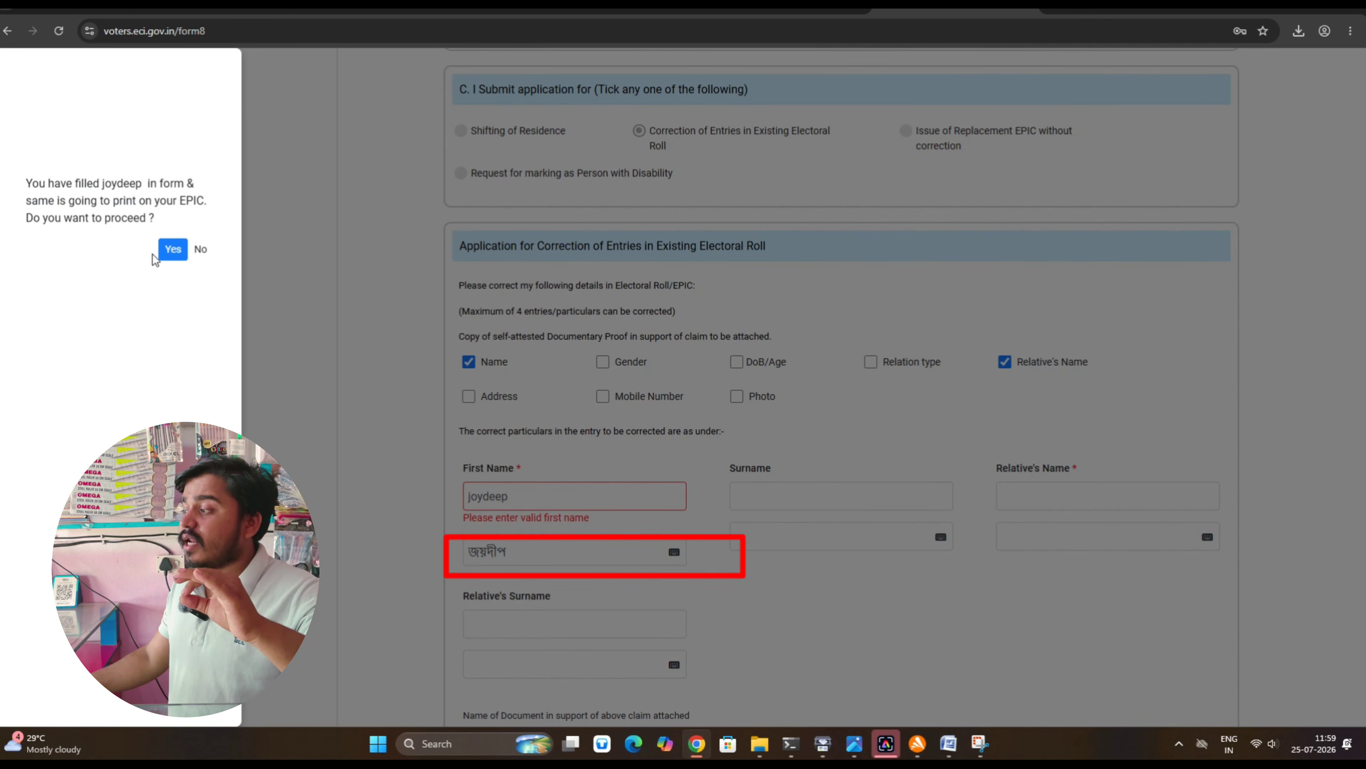
click(169, 251)
click(770, 489)
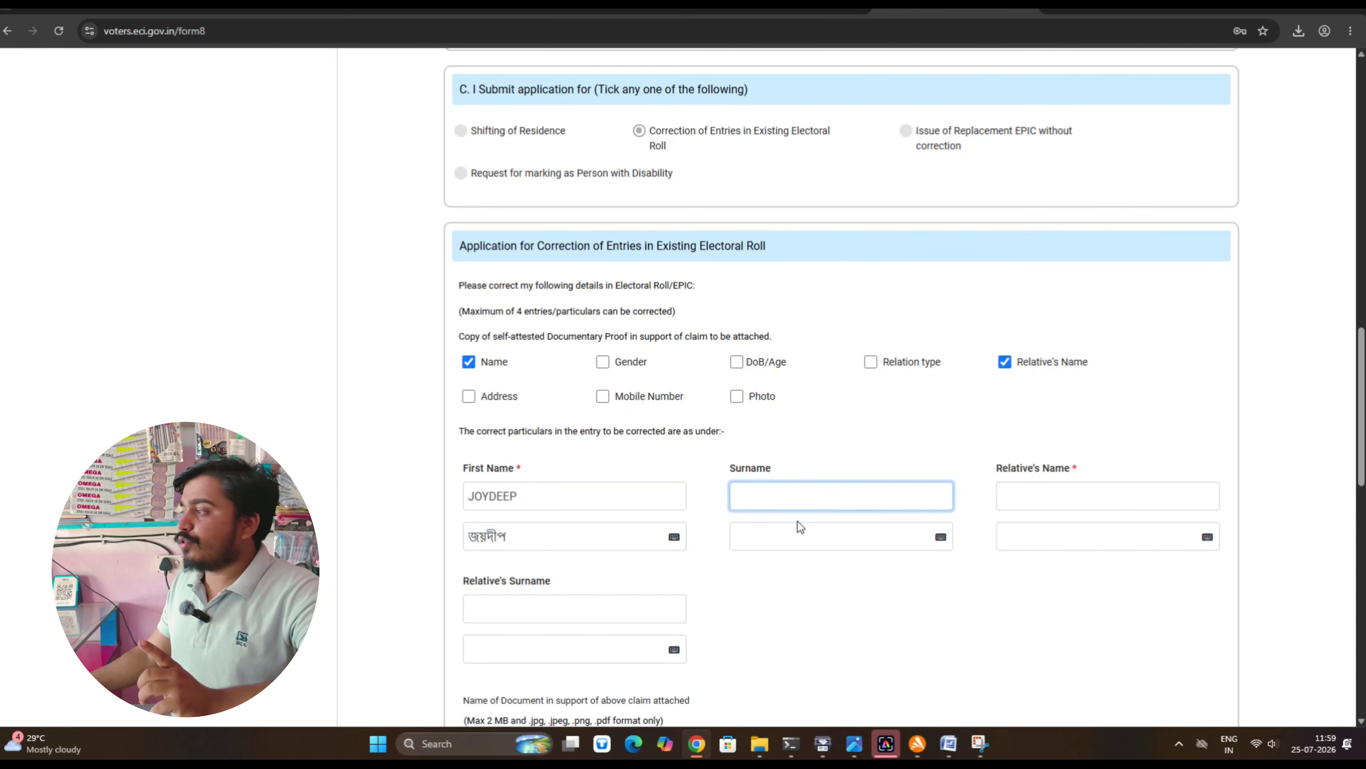
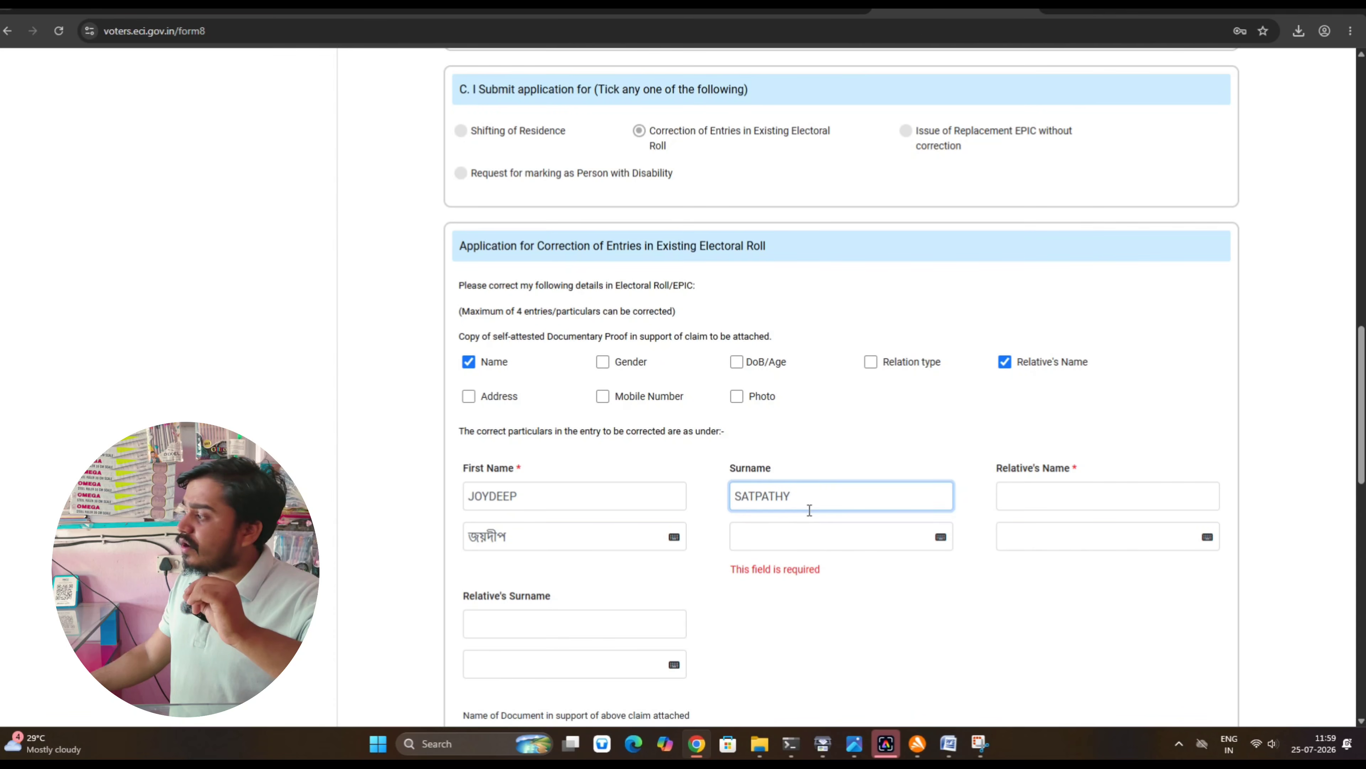
click(1034, 503)
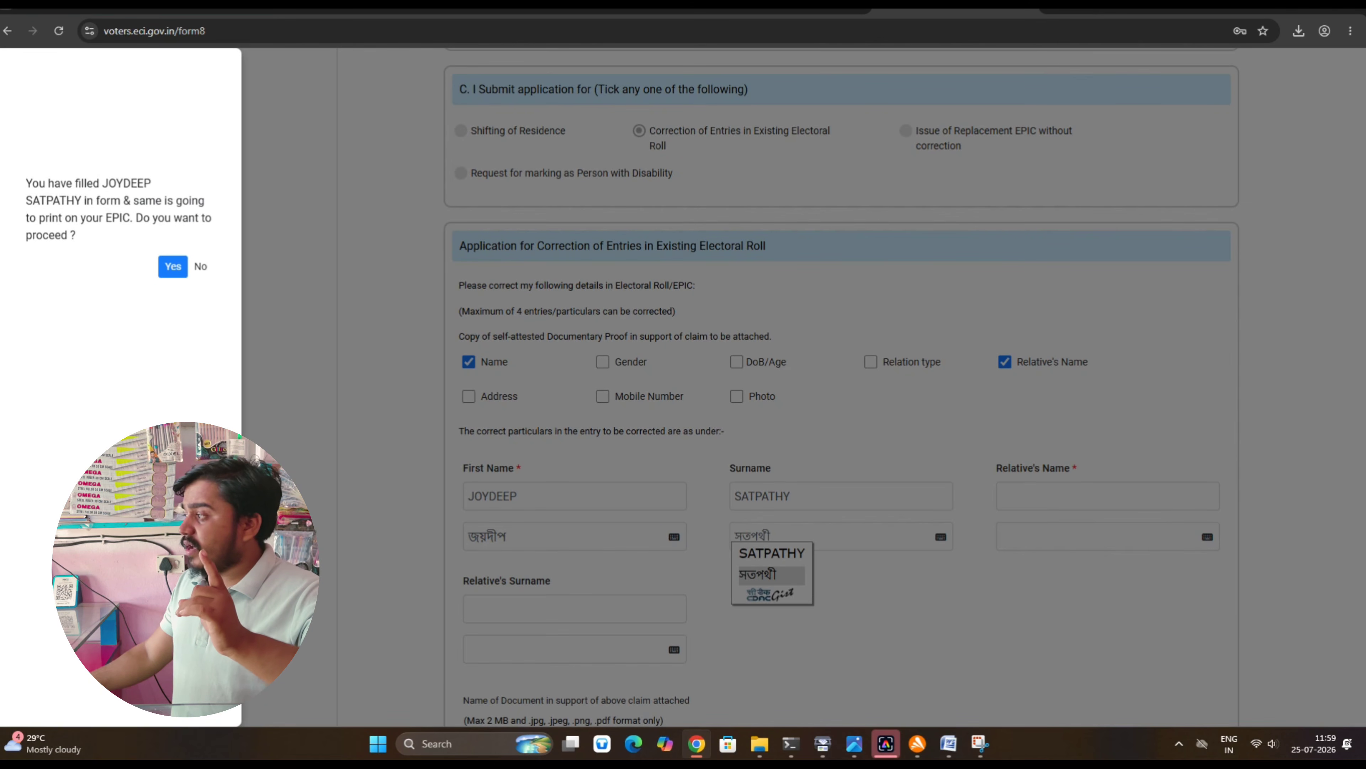
click(172, 265)
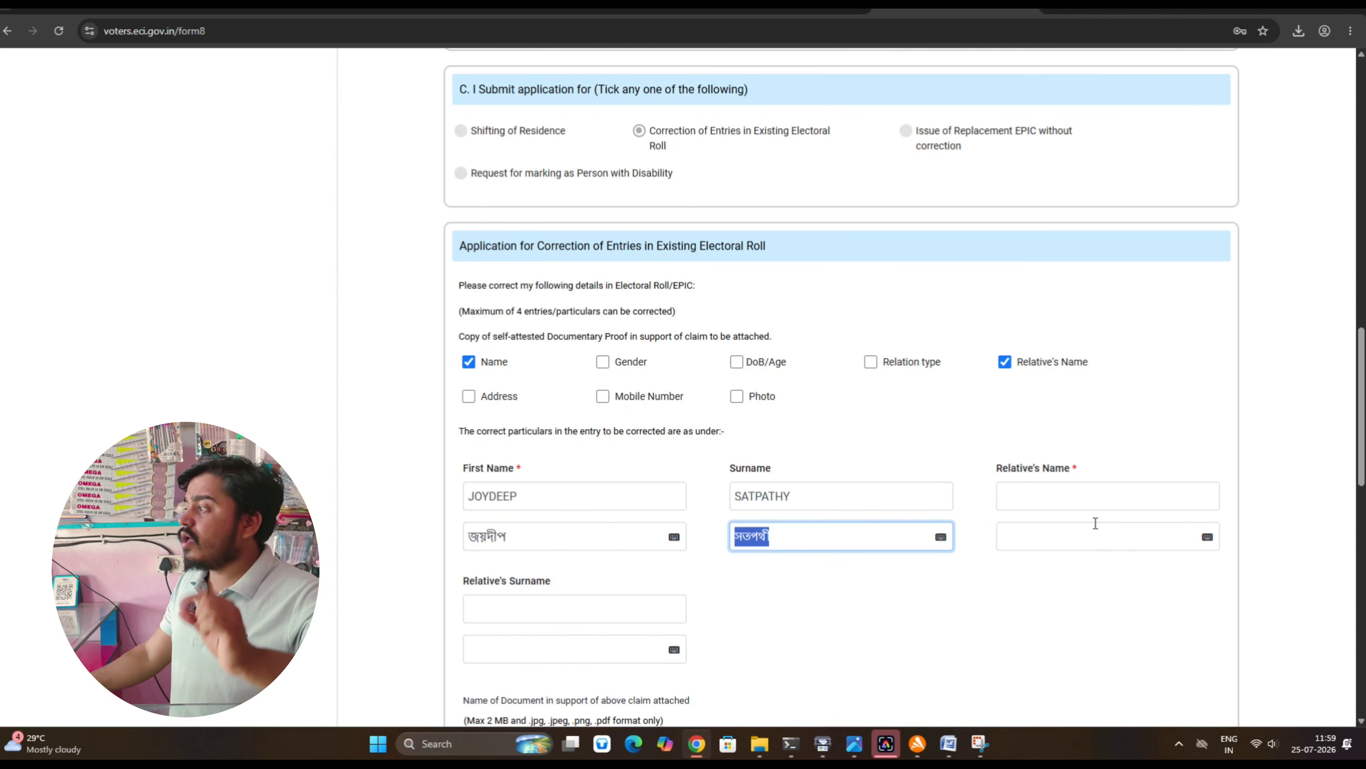
Enter the relative's corrected name, confirm it for EPIC printing, and open the name-proof document choices
click(1064, 488)
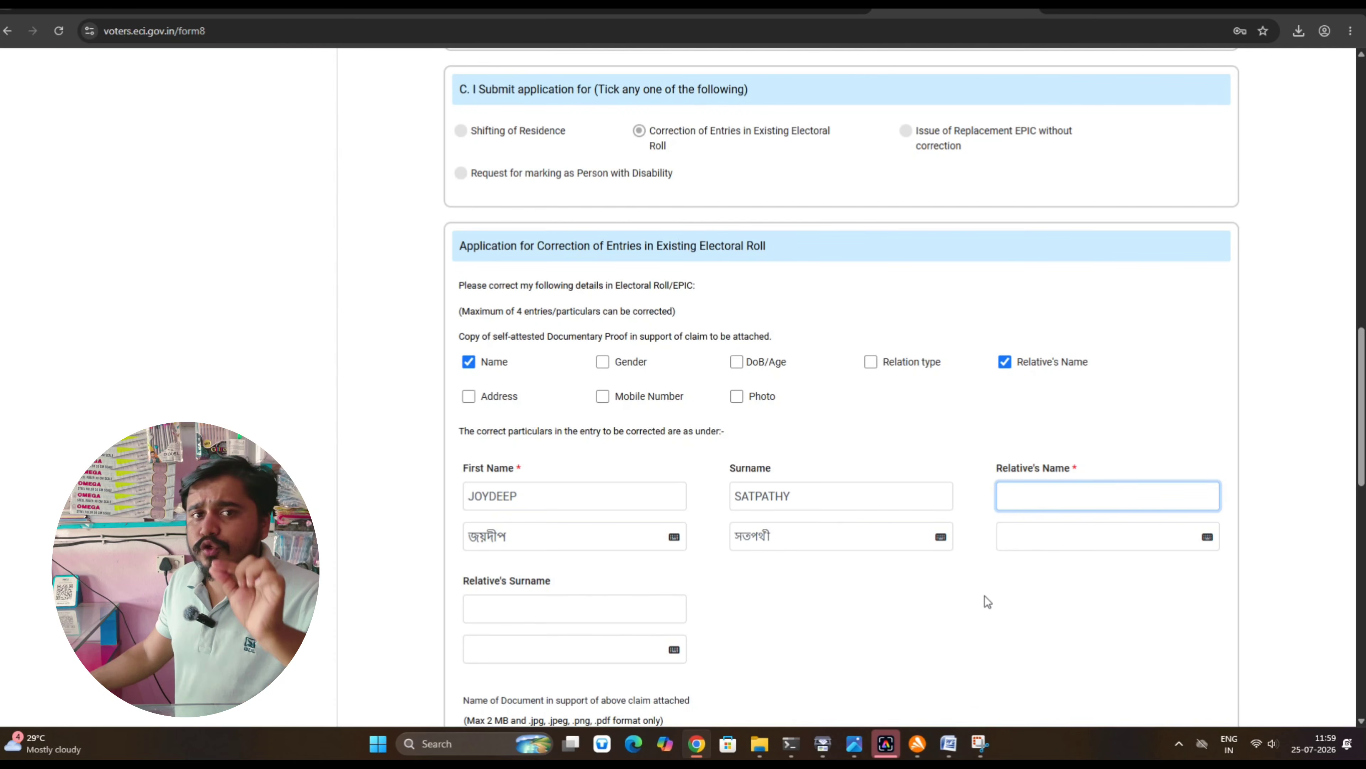
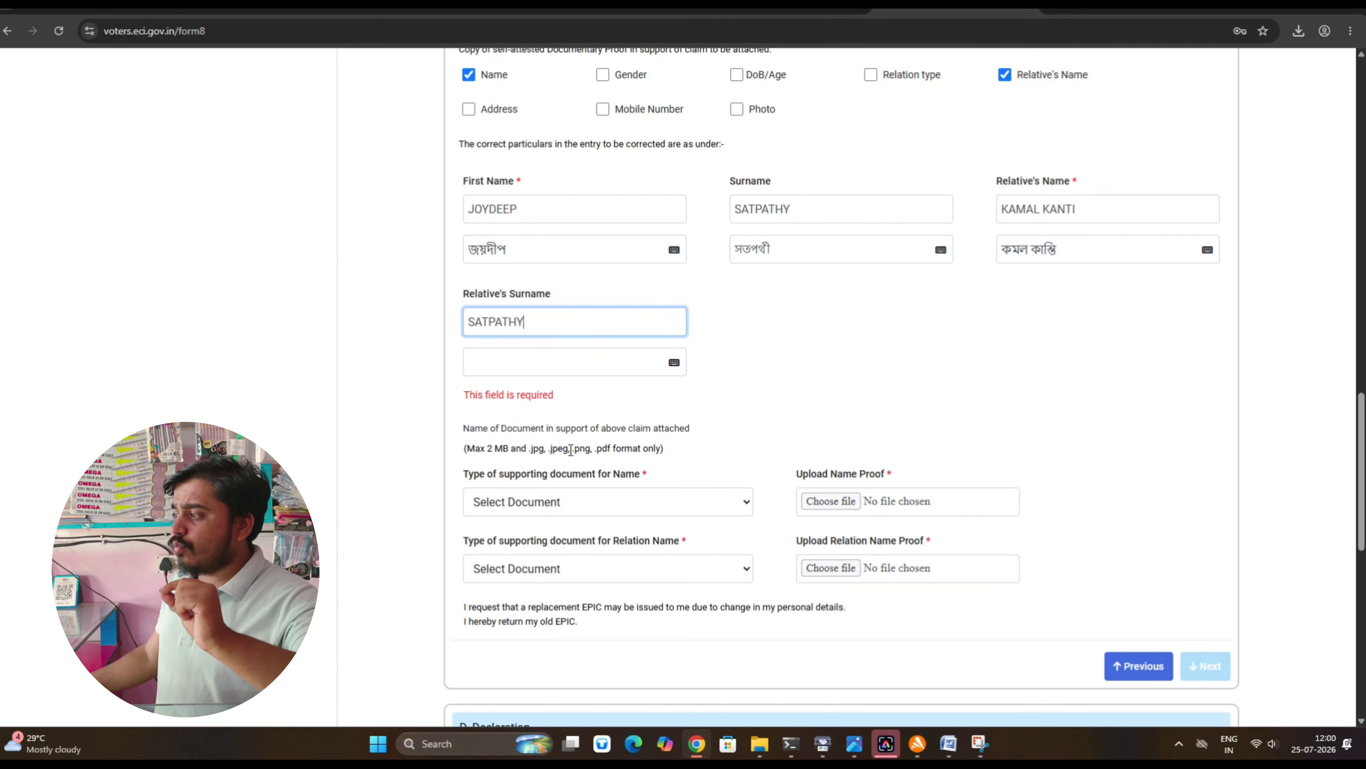
click(613, 502)
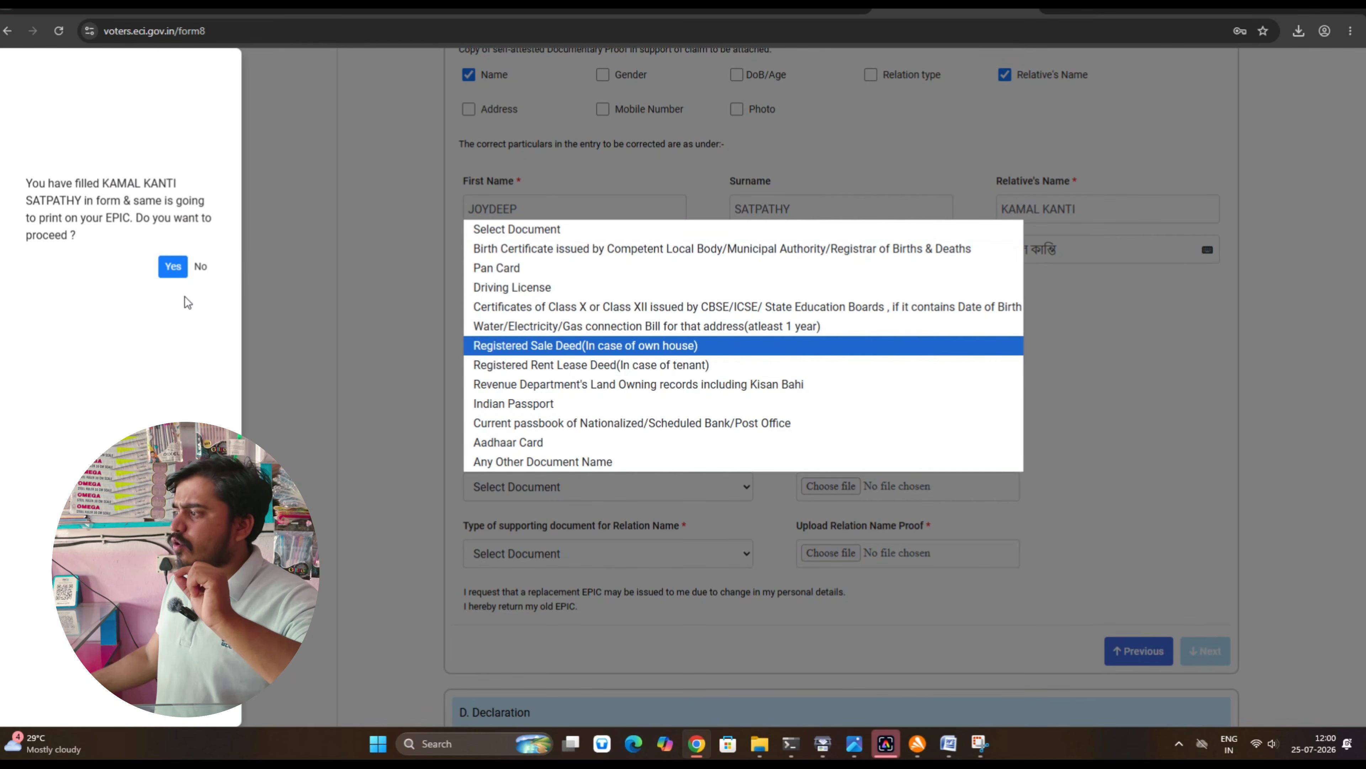
click(172, 266)
click(642, 489)
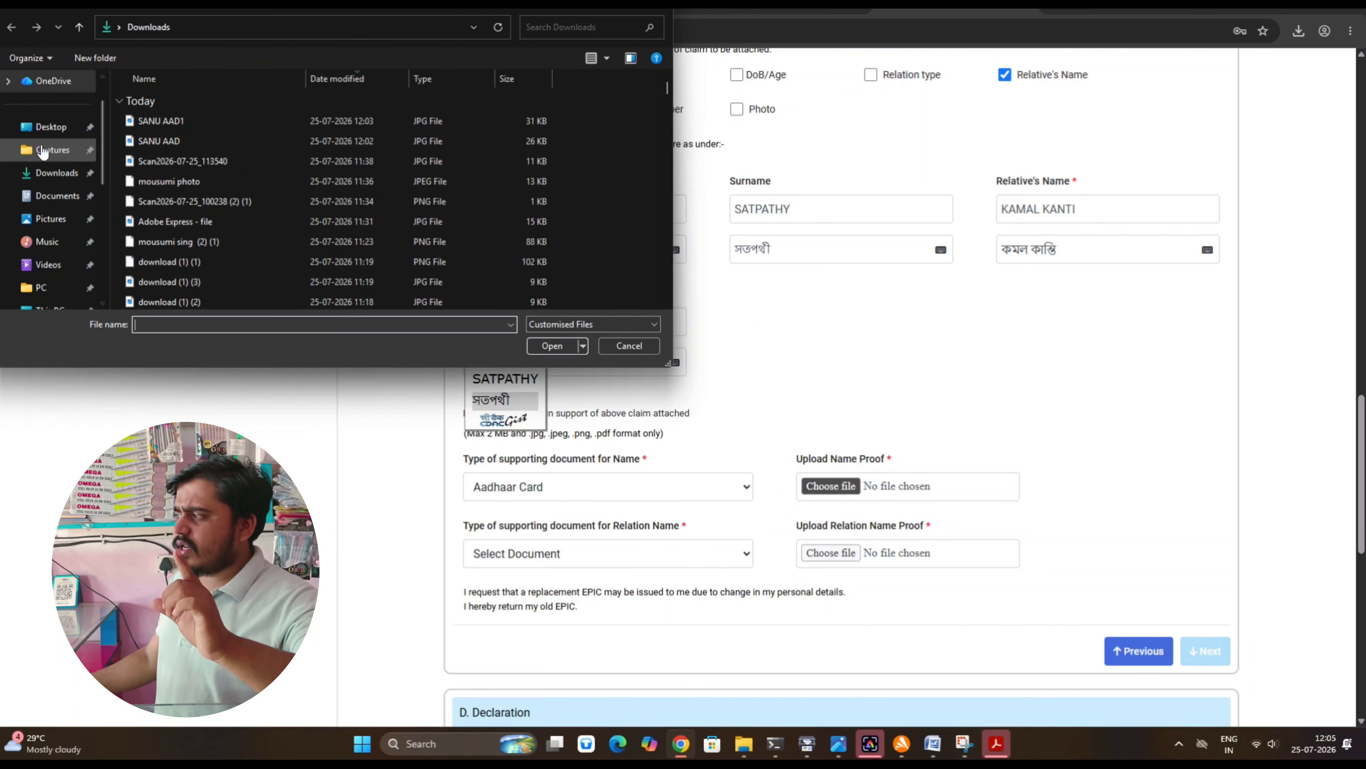
Select Aadhaar Card as name proof and upload the Aadhaar PDF found in the Home folder
scroll(43, 152, up, 1)
click(47, 87)
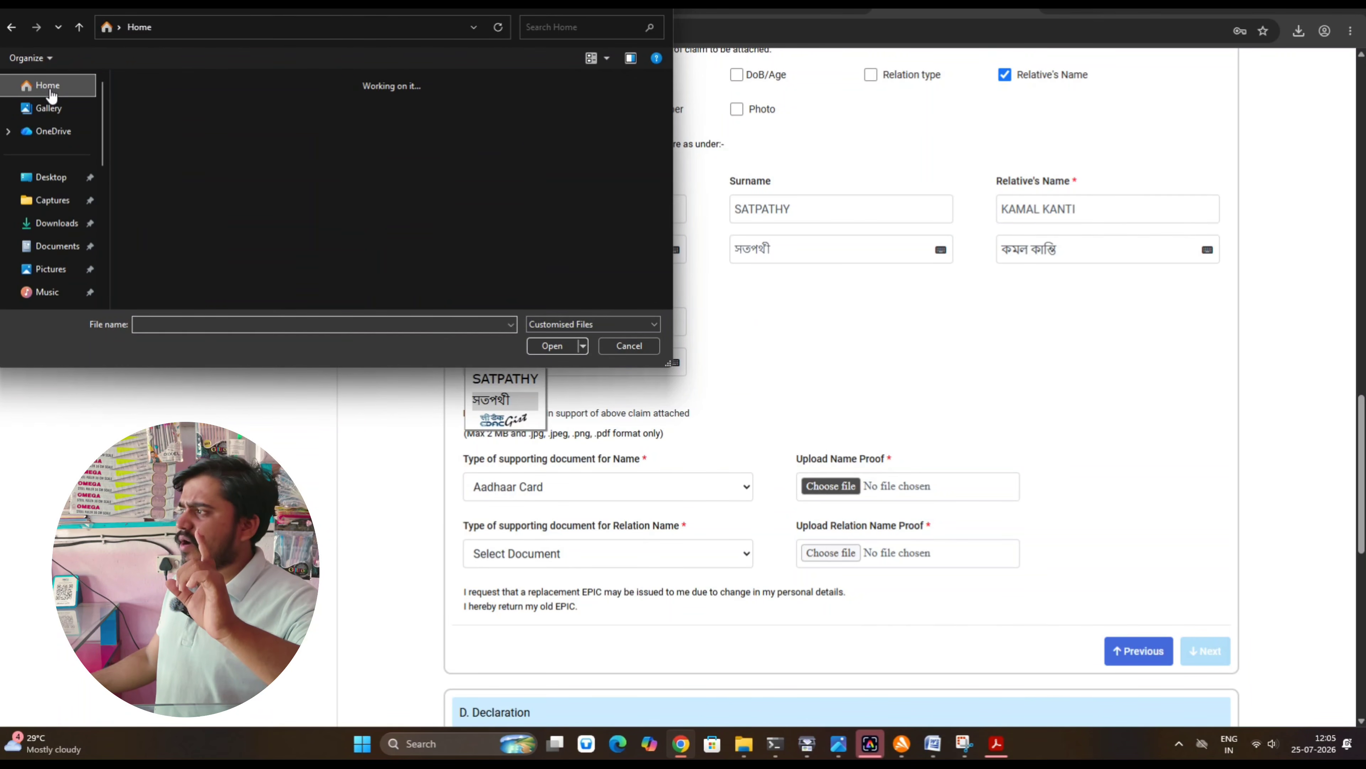
click(569, 29)
text(SAN)
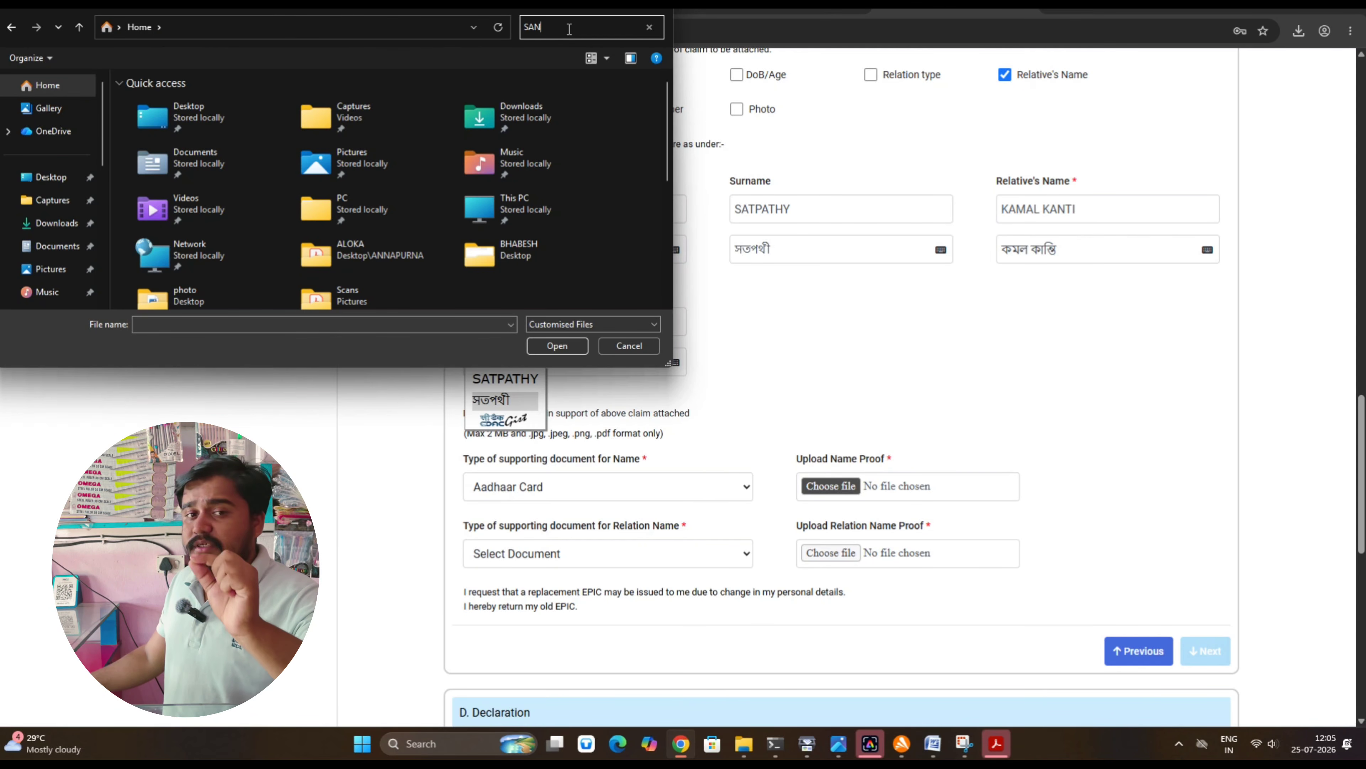
text(U)
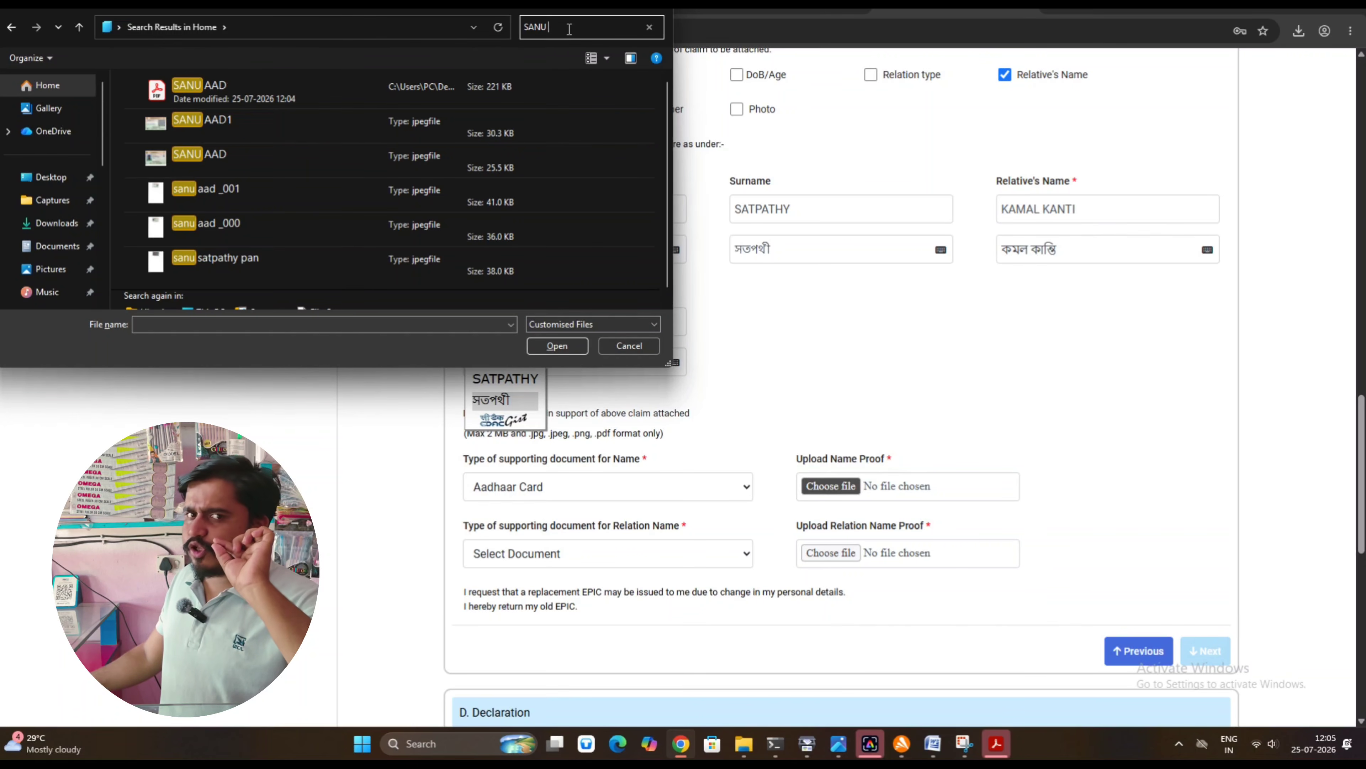
click(392, 93)
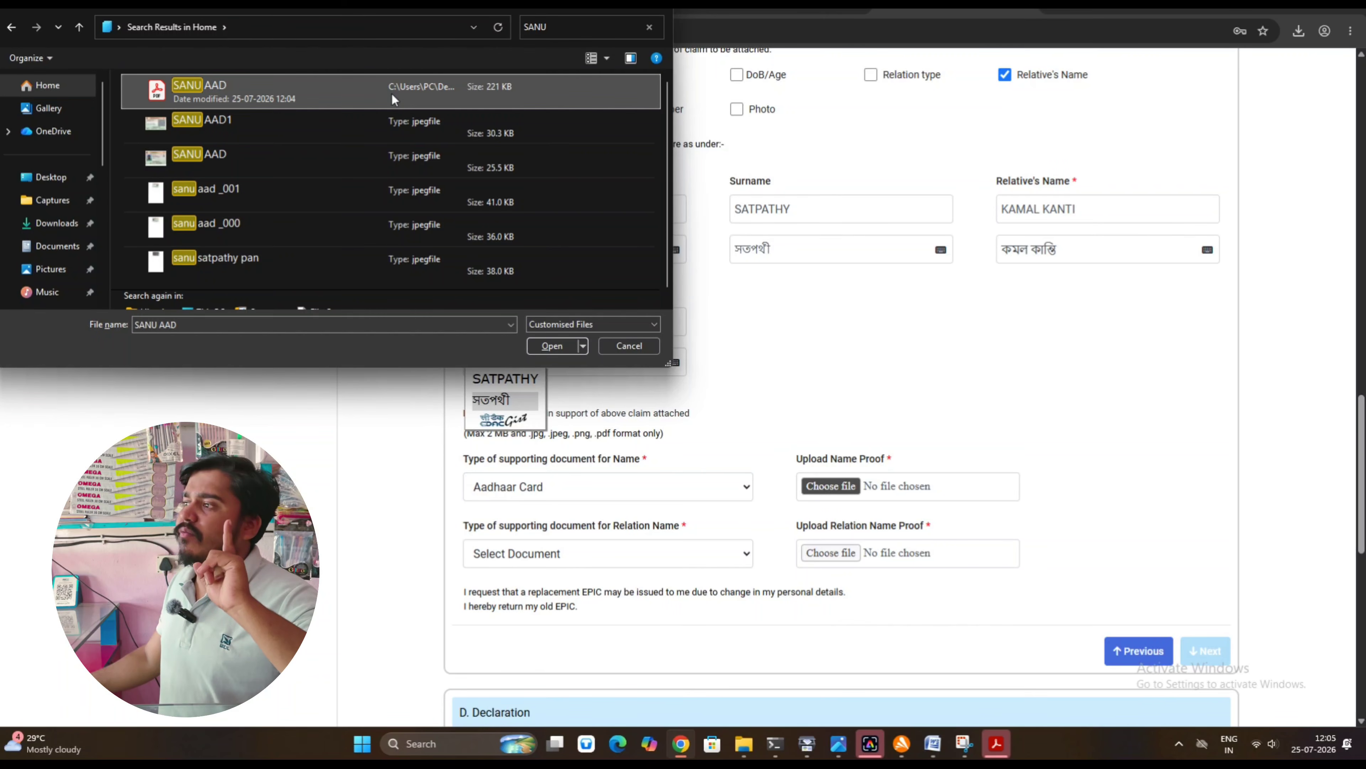
click(538, 345)
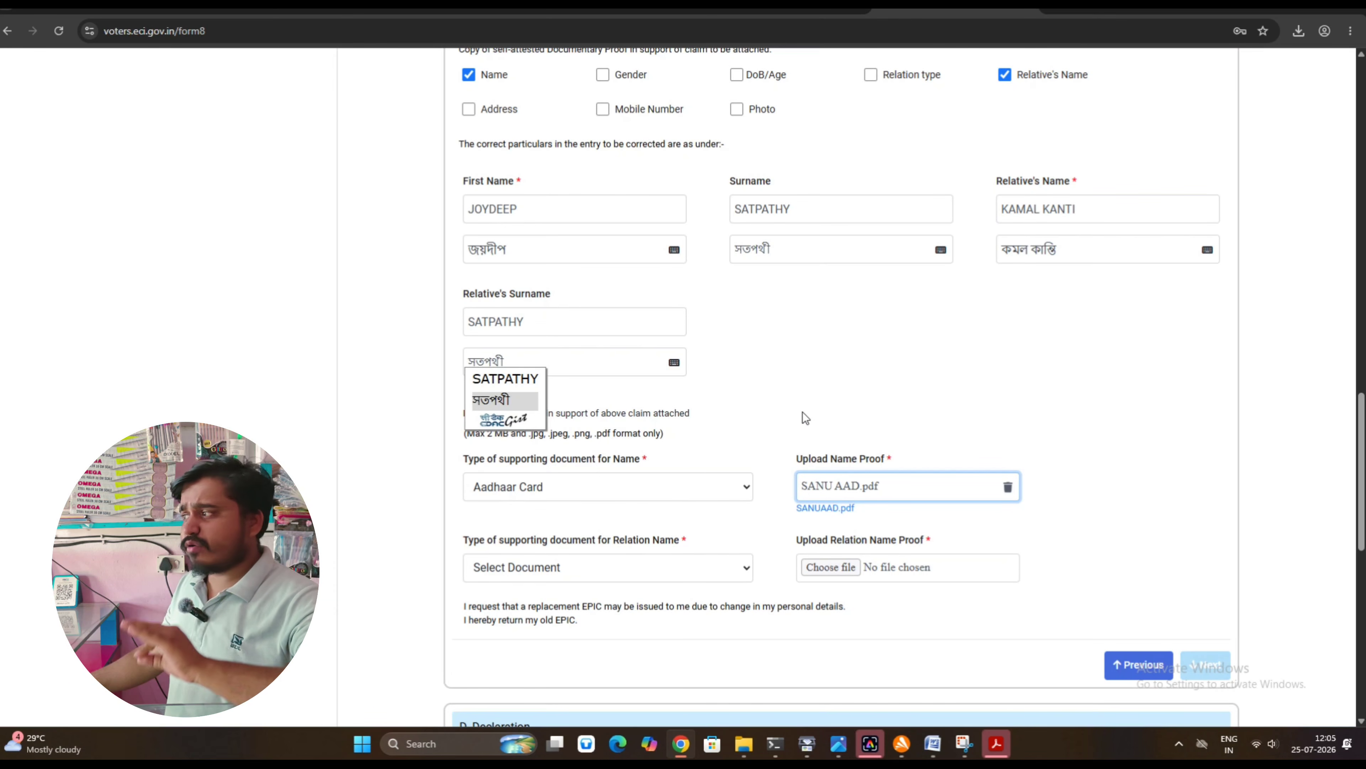
click(750, 405)
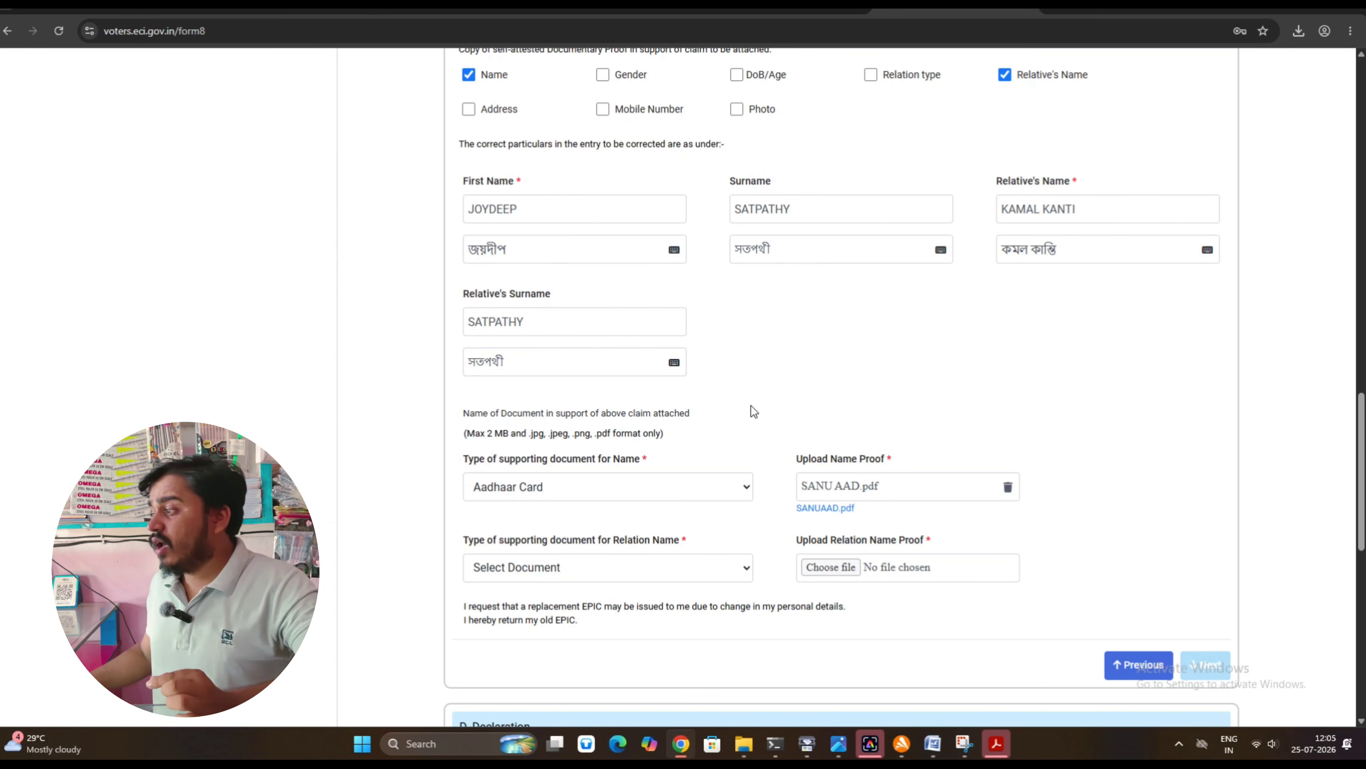
Choose Pan Card as the relation-name proof and upload the DocScanner PDF
scroll(751, 404, down, 3)
click(597, 424)
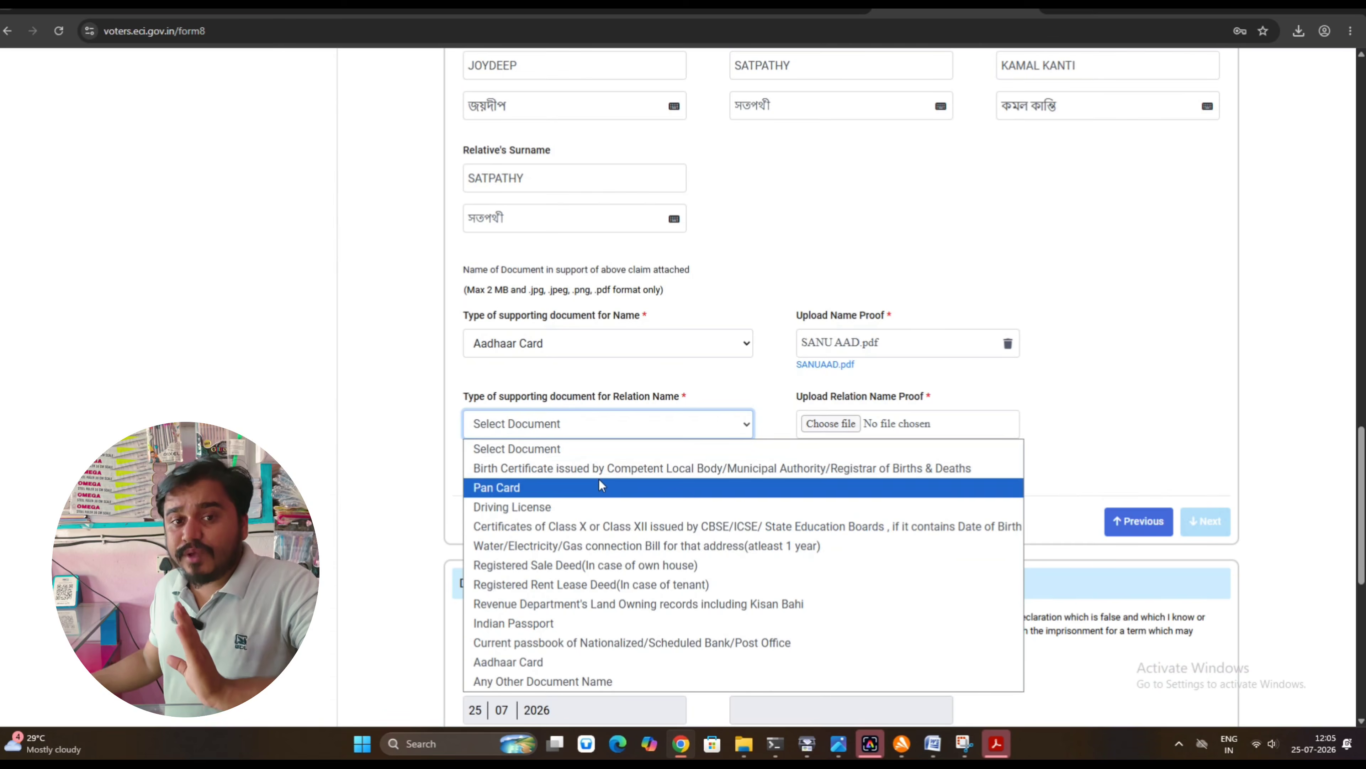
click(588, 487)
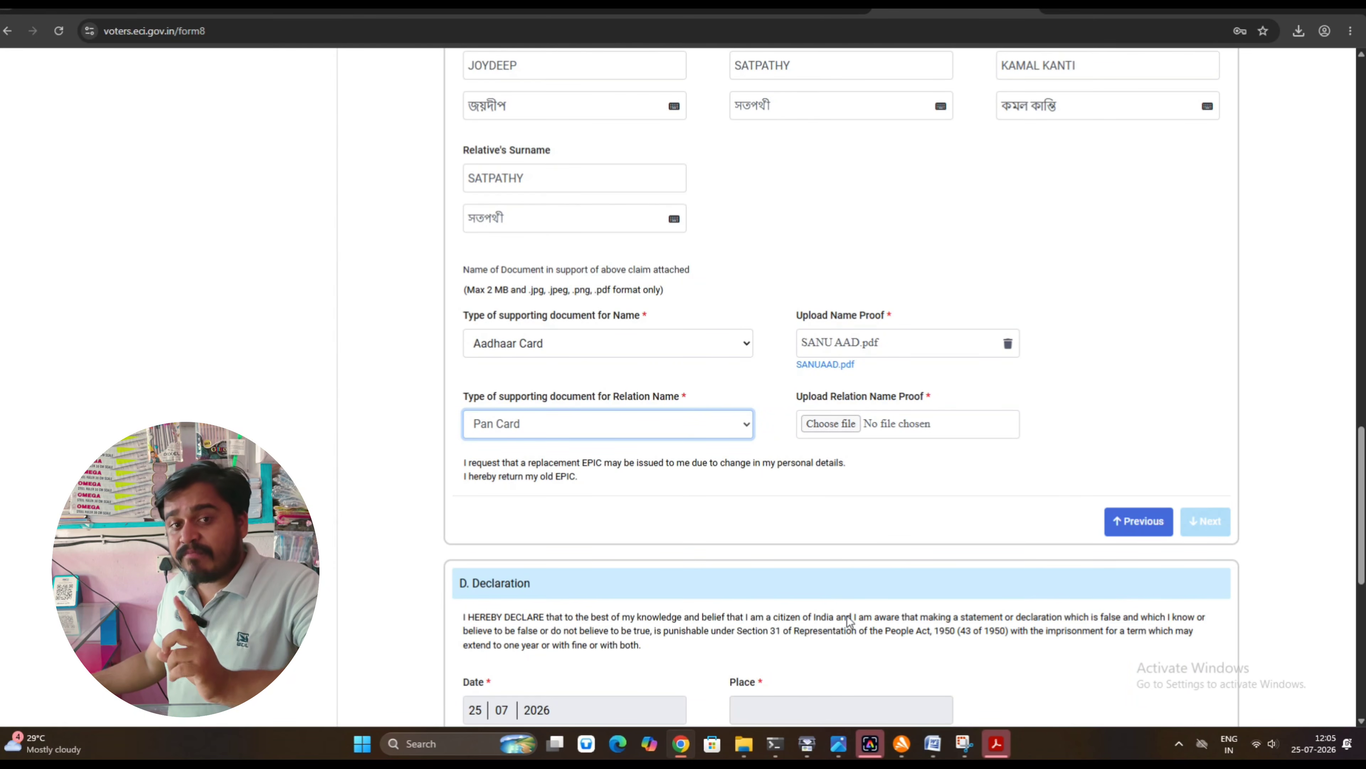
mouse_move(933, 743)
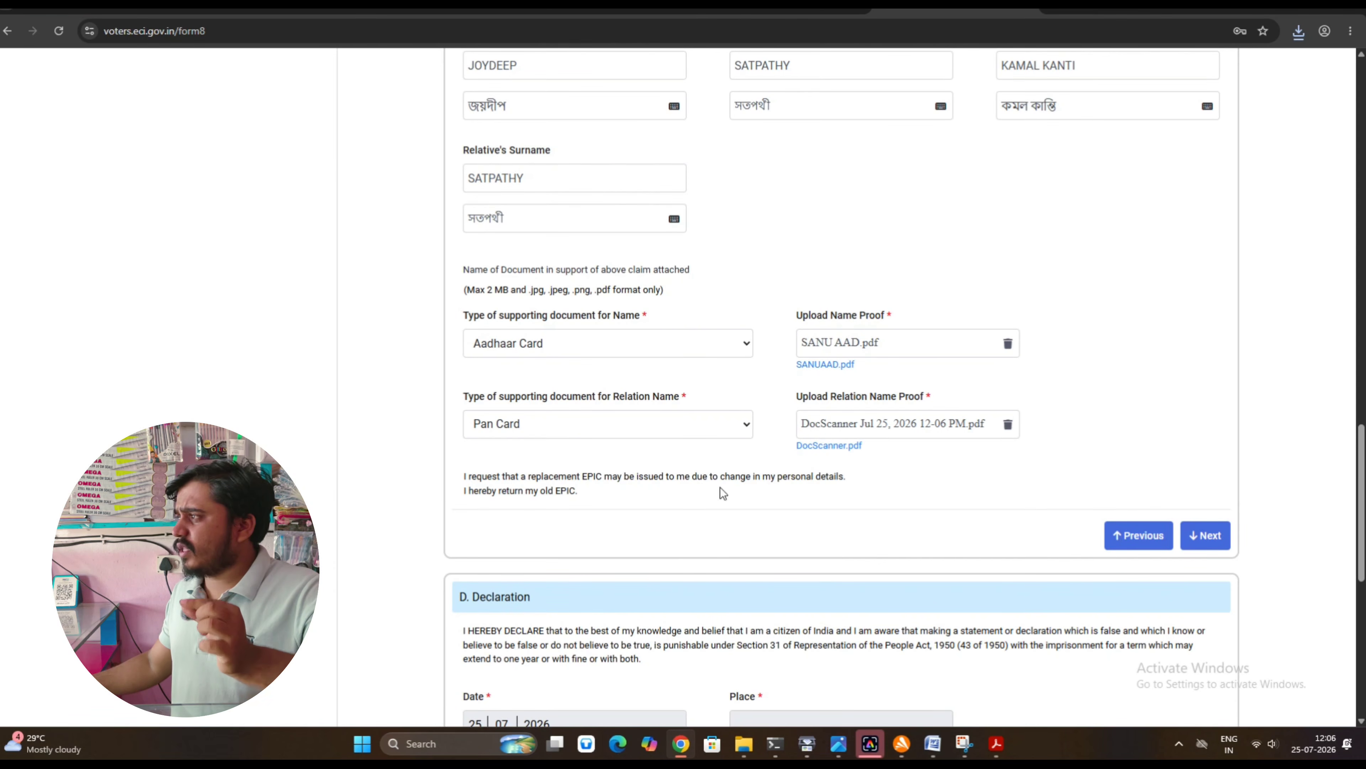
scroll(722, 493, down, 4)
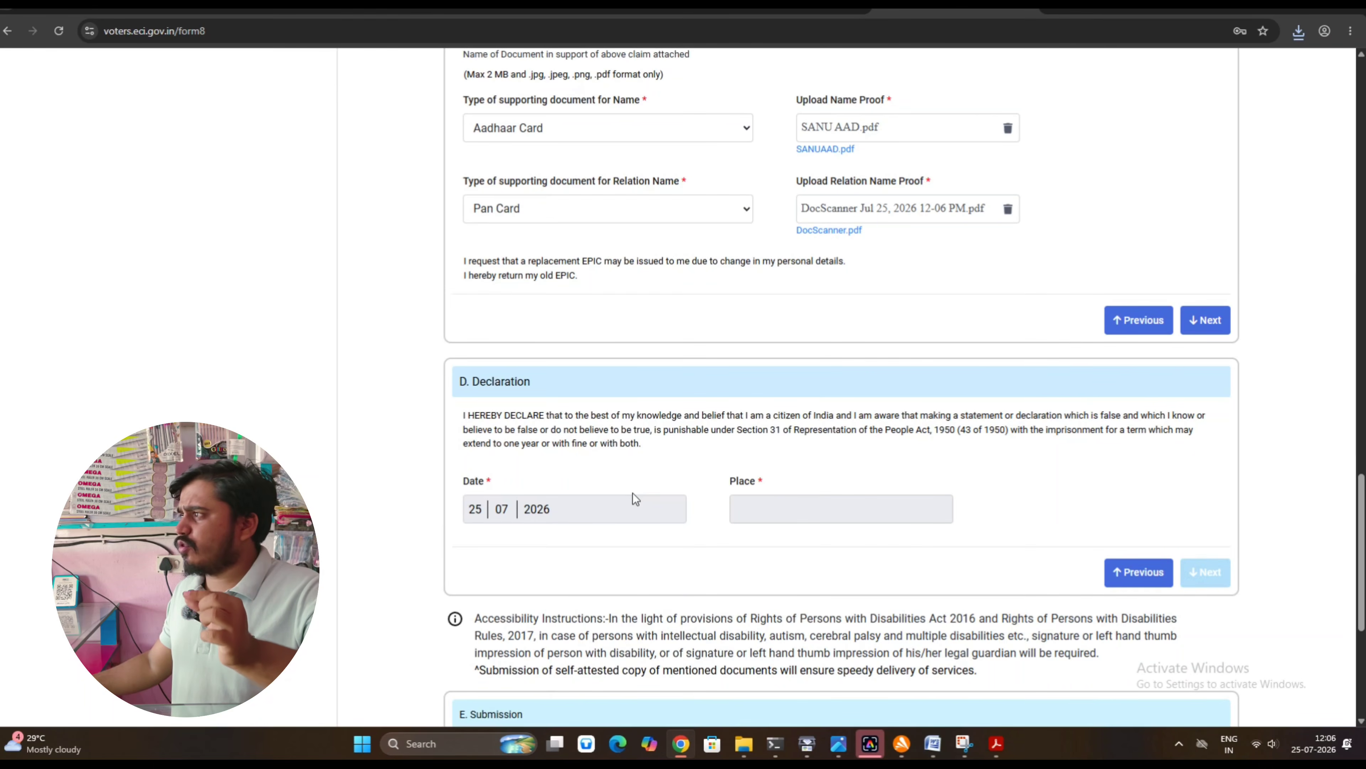
Enter JAMBONI as the Declaration place beside the 25/07/2026 date, then continue to Submission
click(1195, 319)
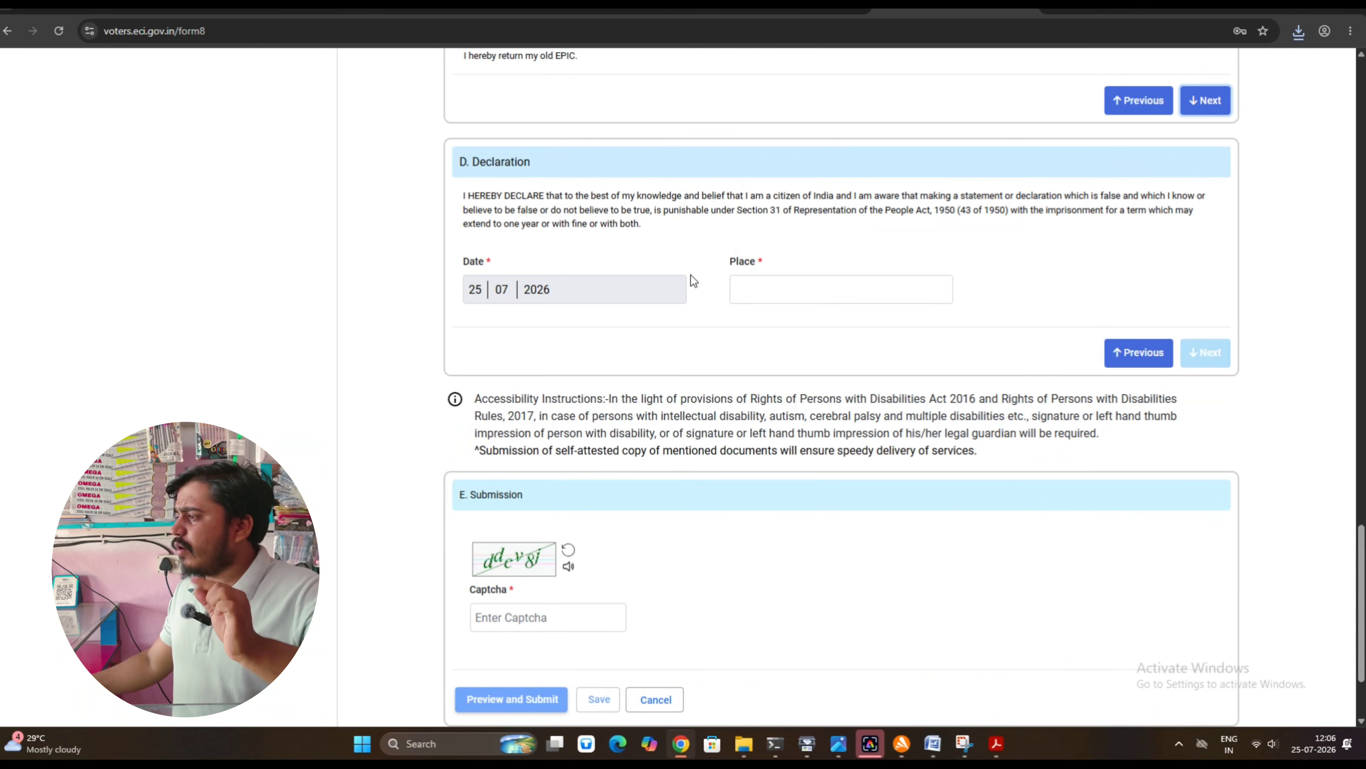
scroll(661, 295, up, 10)
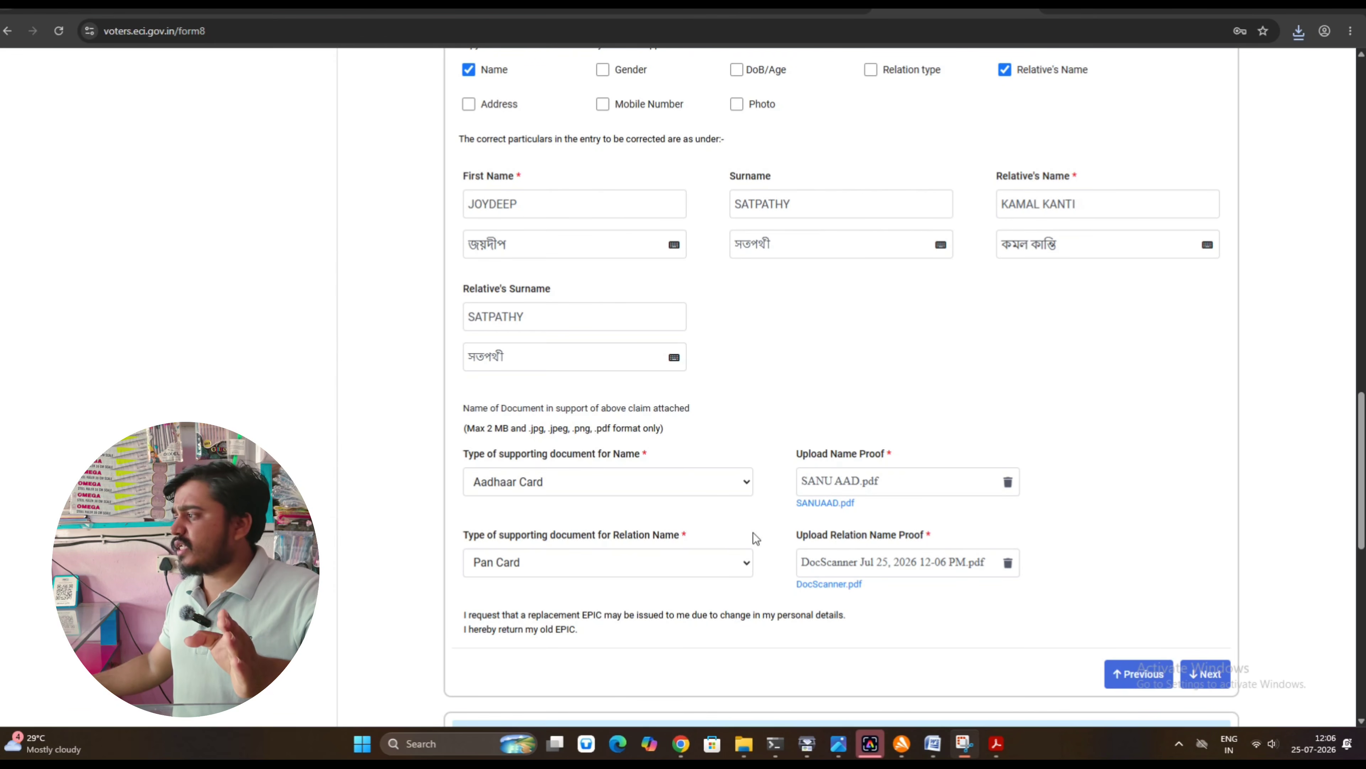
scroll(1019, 568, down, 7)
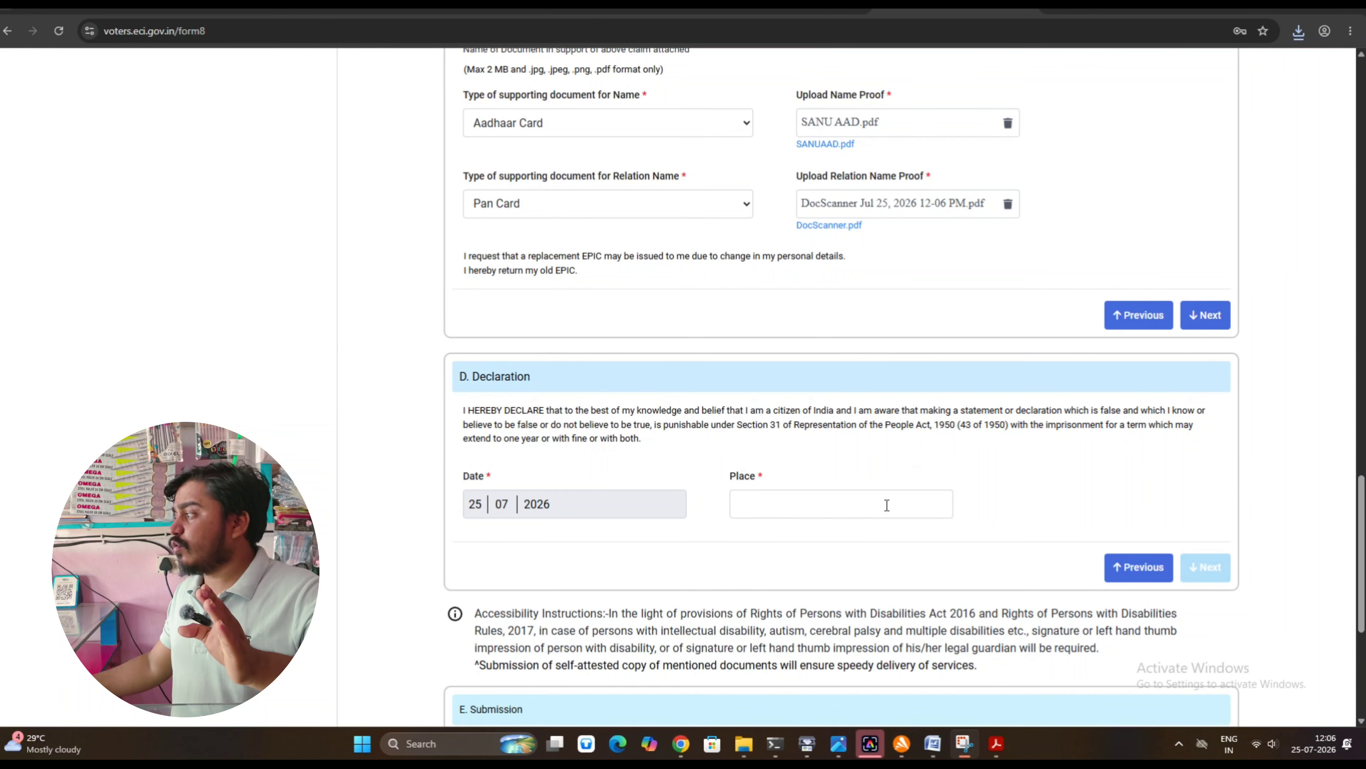
click(819, 501)
text(JAMBONI)
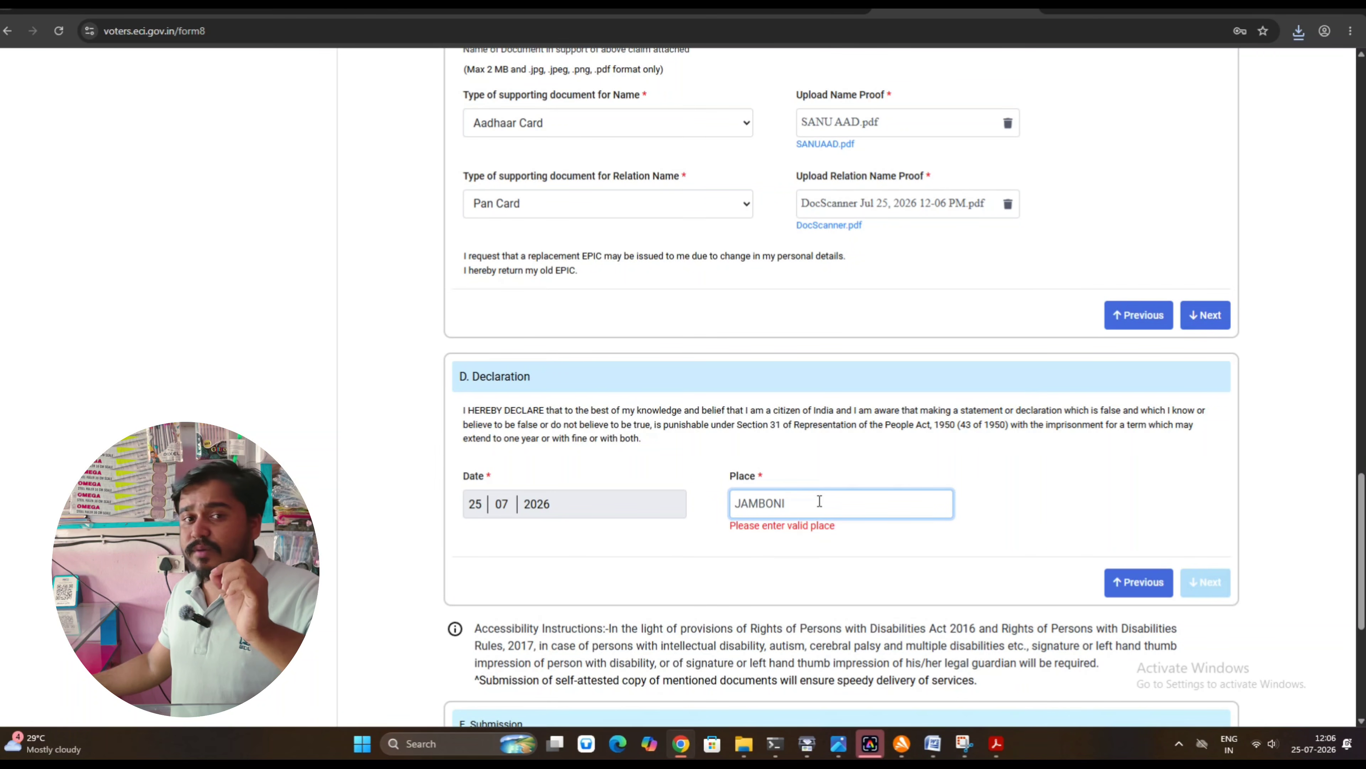
key(BackSpace)
scroll(1135, 448, down, 3)
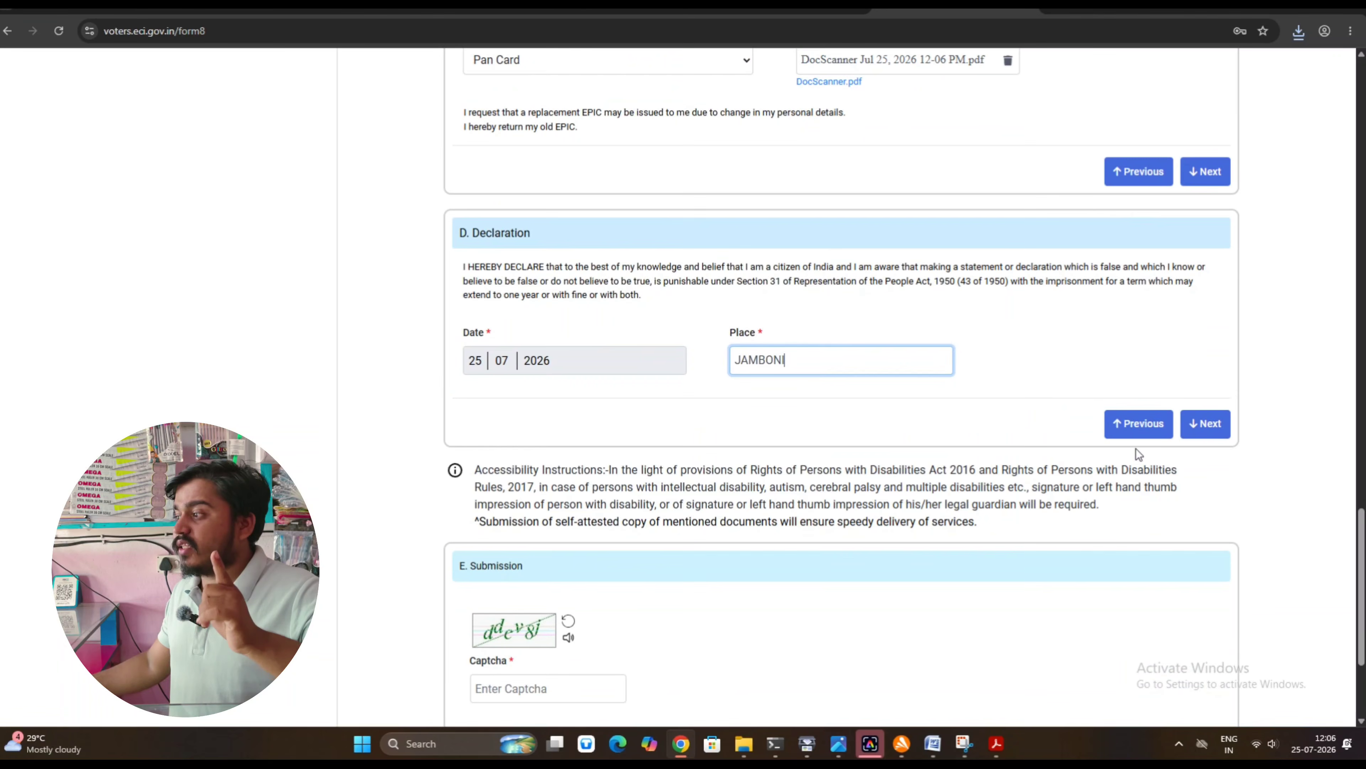
click(1198, 424)
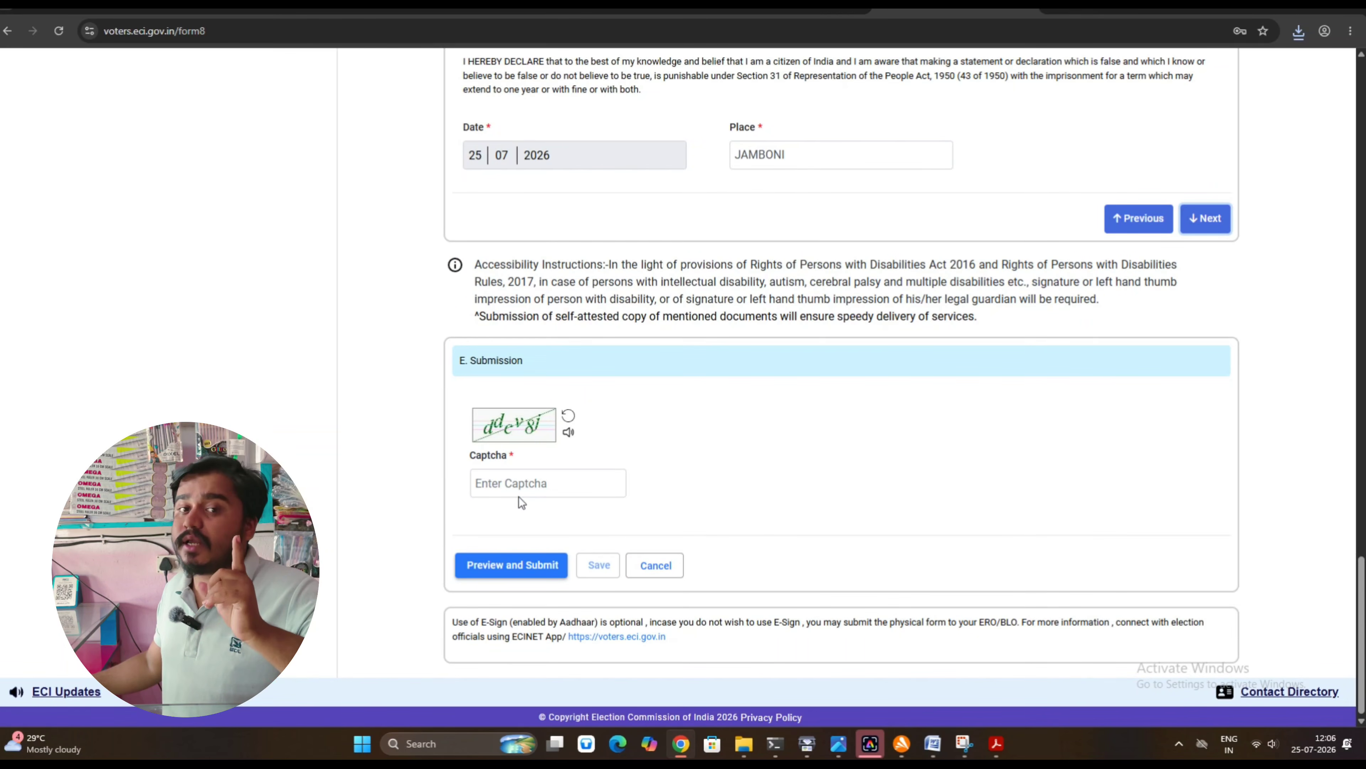
Type the characters shown in the captcha image and send Form 8 for Preview and Submit
click(520, 487)
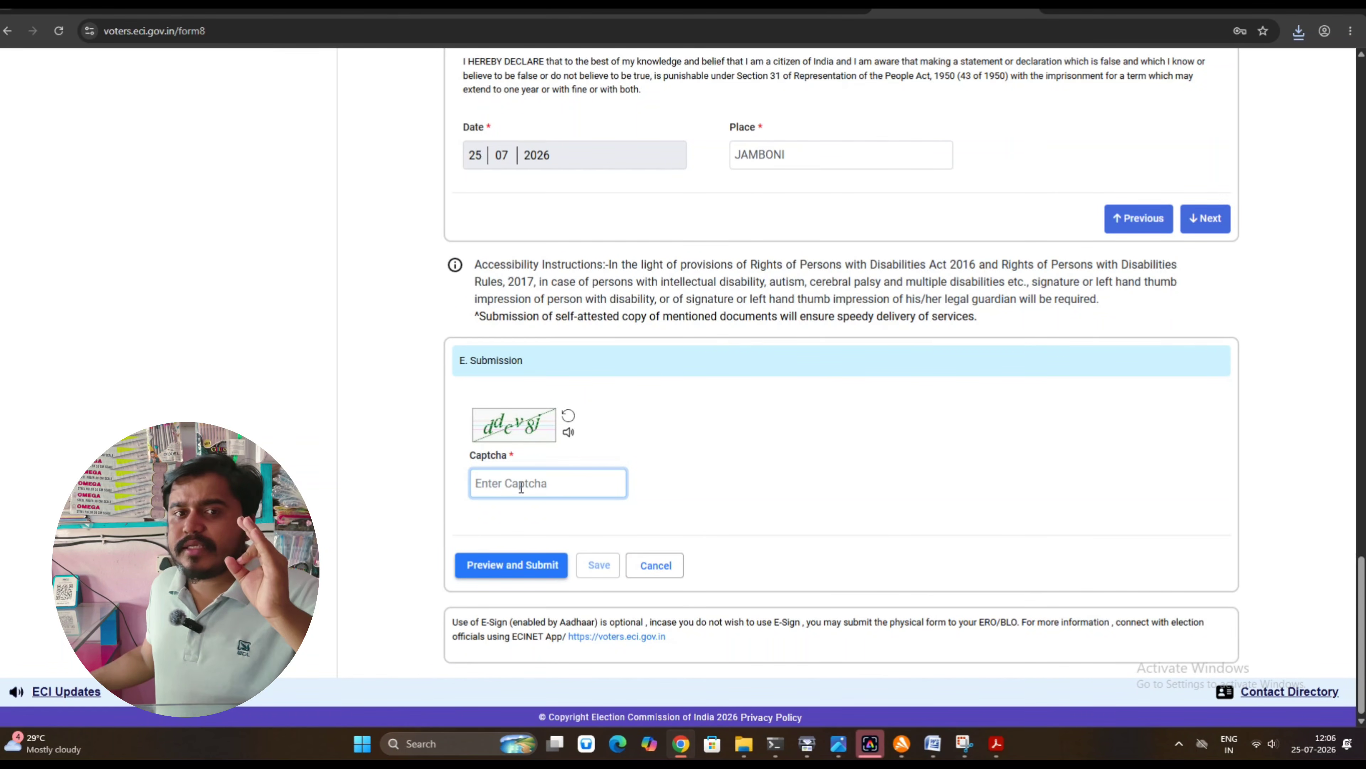
text(d)
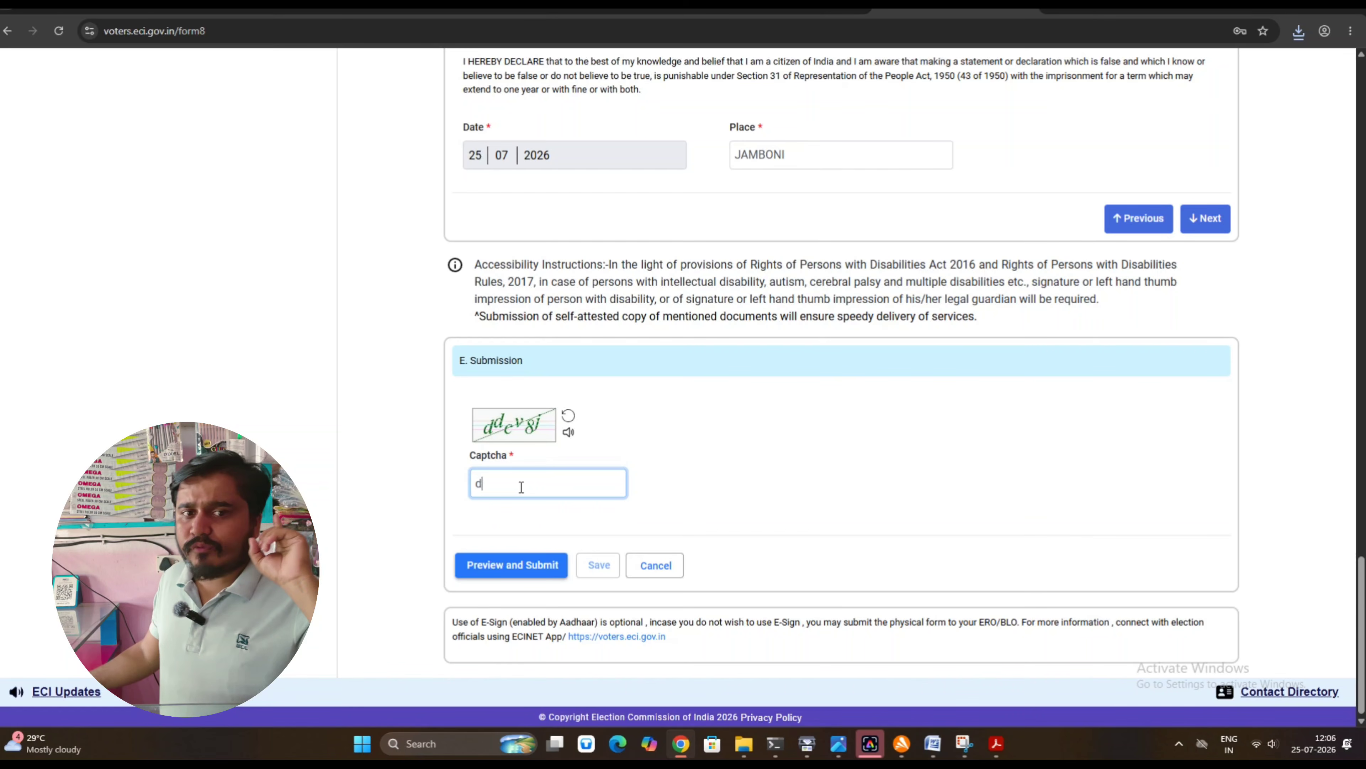
text(d)
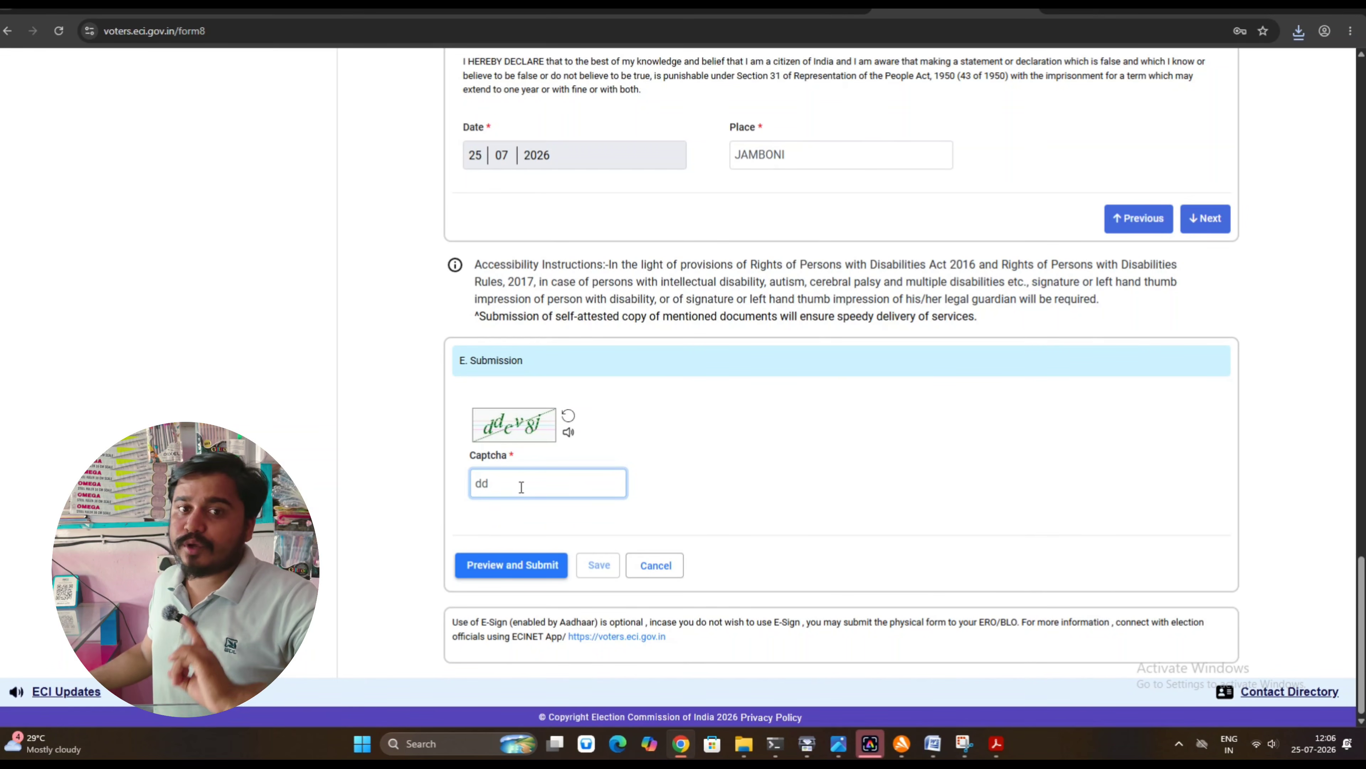
text(e)
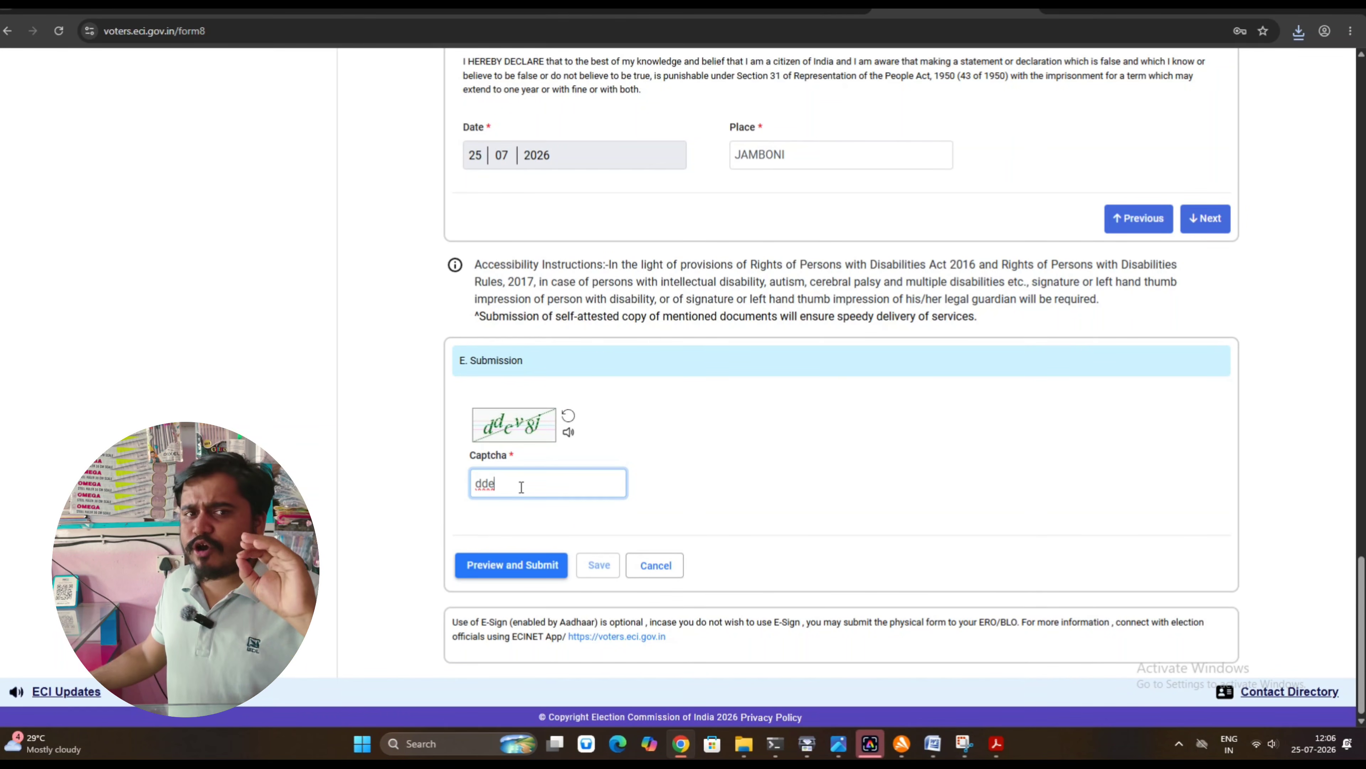
text(v8)
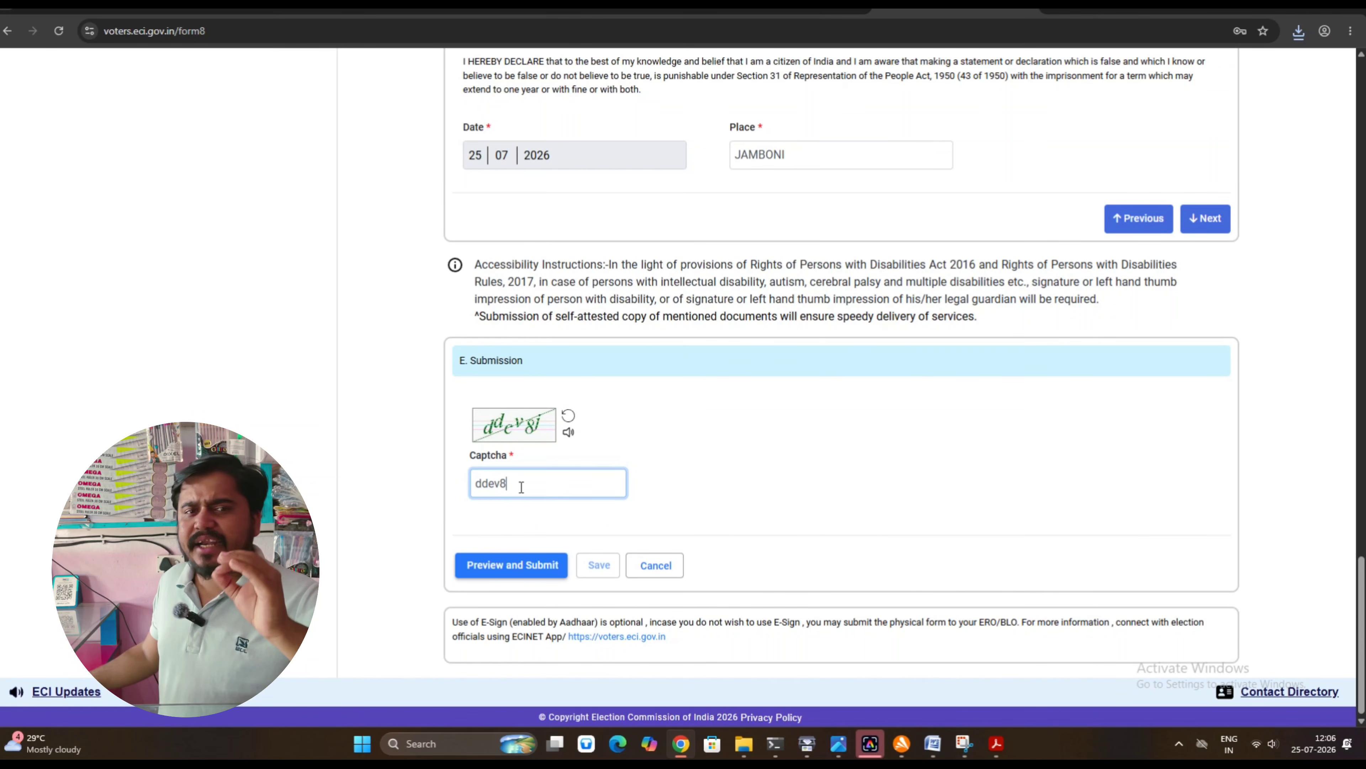
text(j)
click(524, 570)
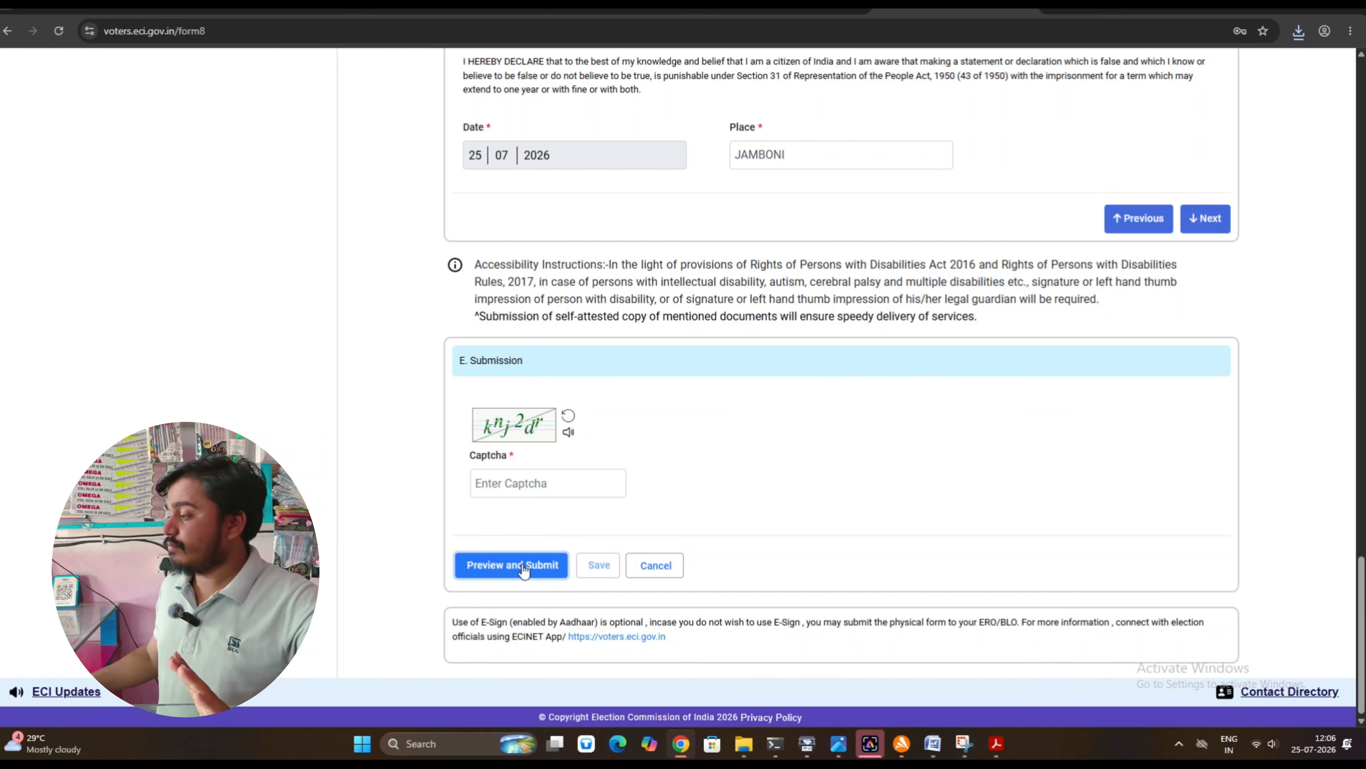
Review the Form 8 preview, then choose eSign & Submit and confirm with Yes
scroll(516, 512, down, 2)
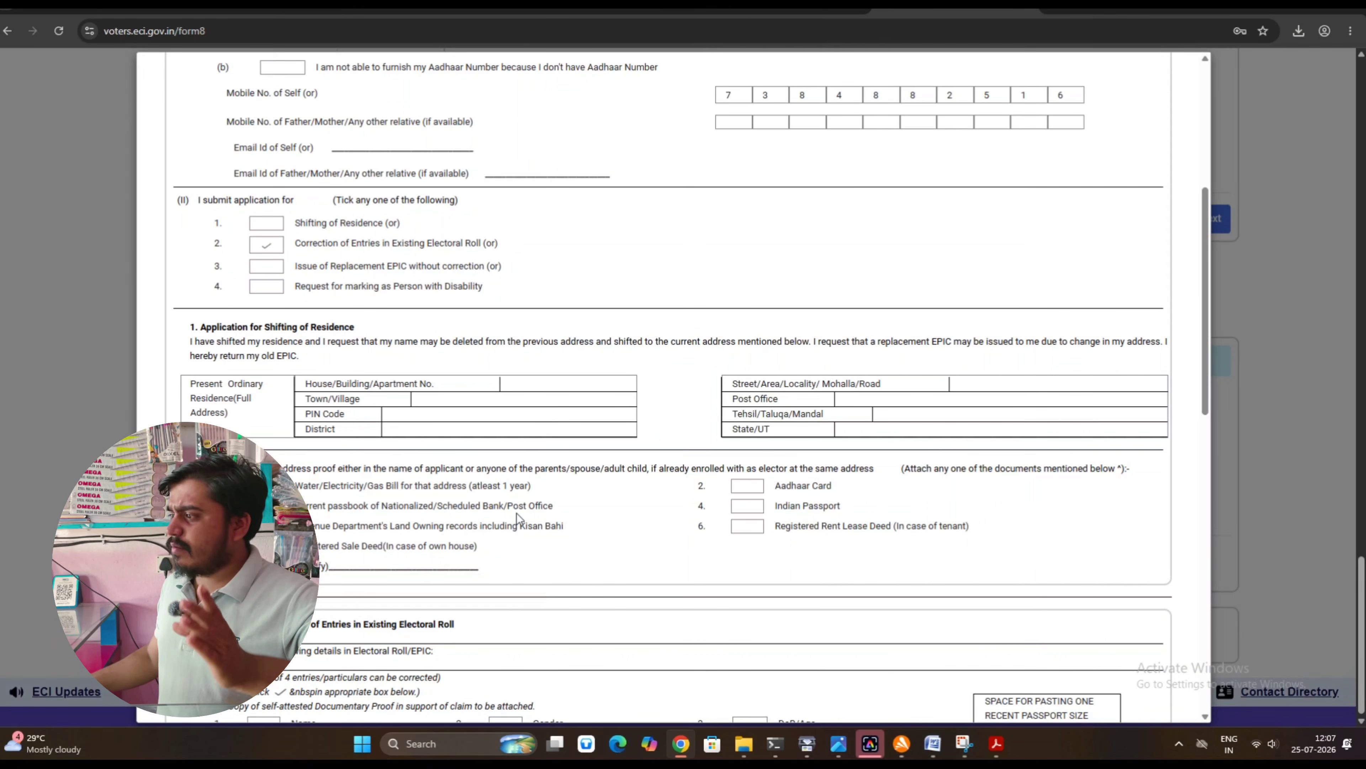
scroll(516, 513, down, 5)
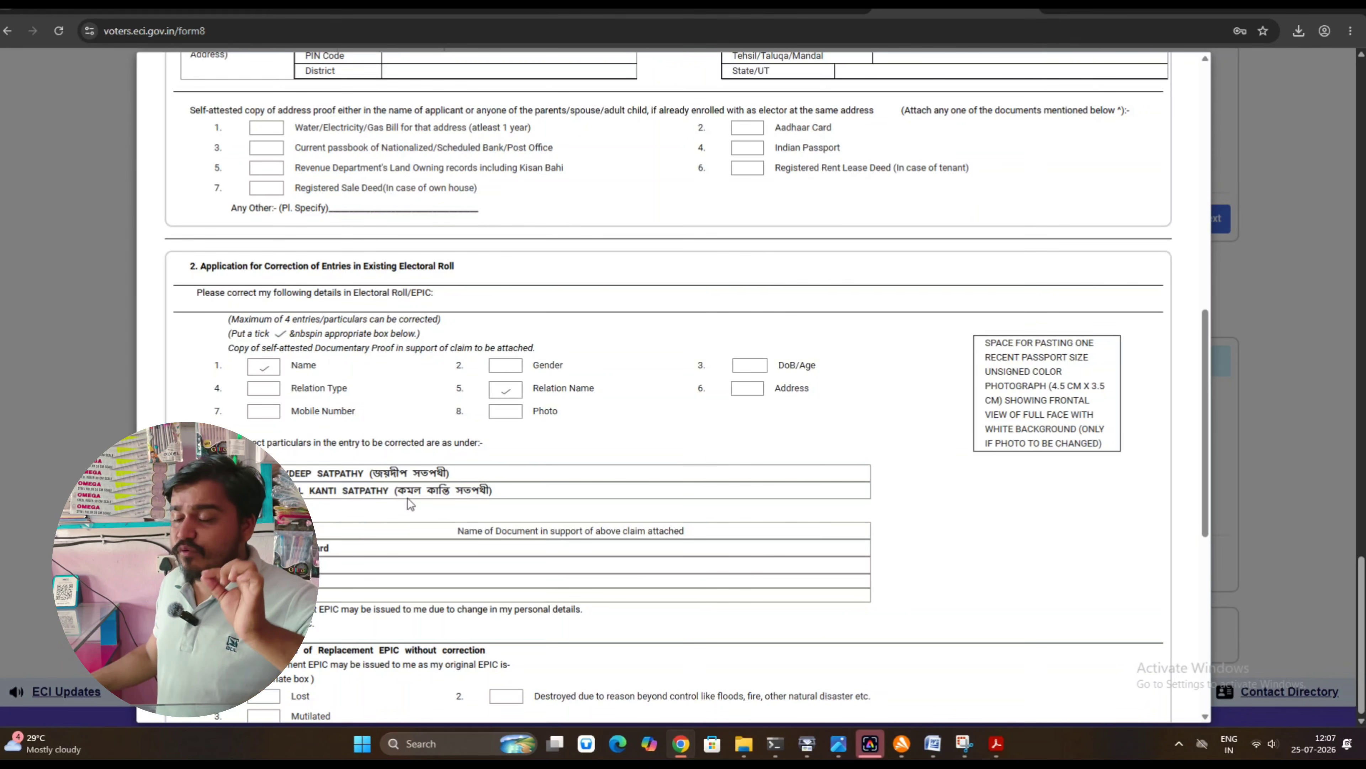
scroll(384, 524, down, 1)
scroll(384, 523, down, 10)
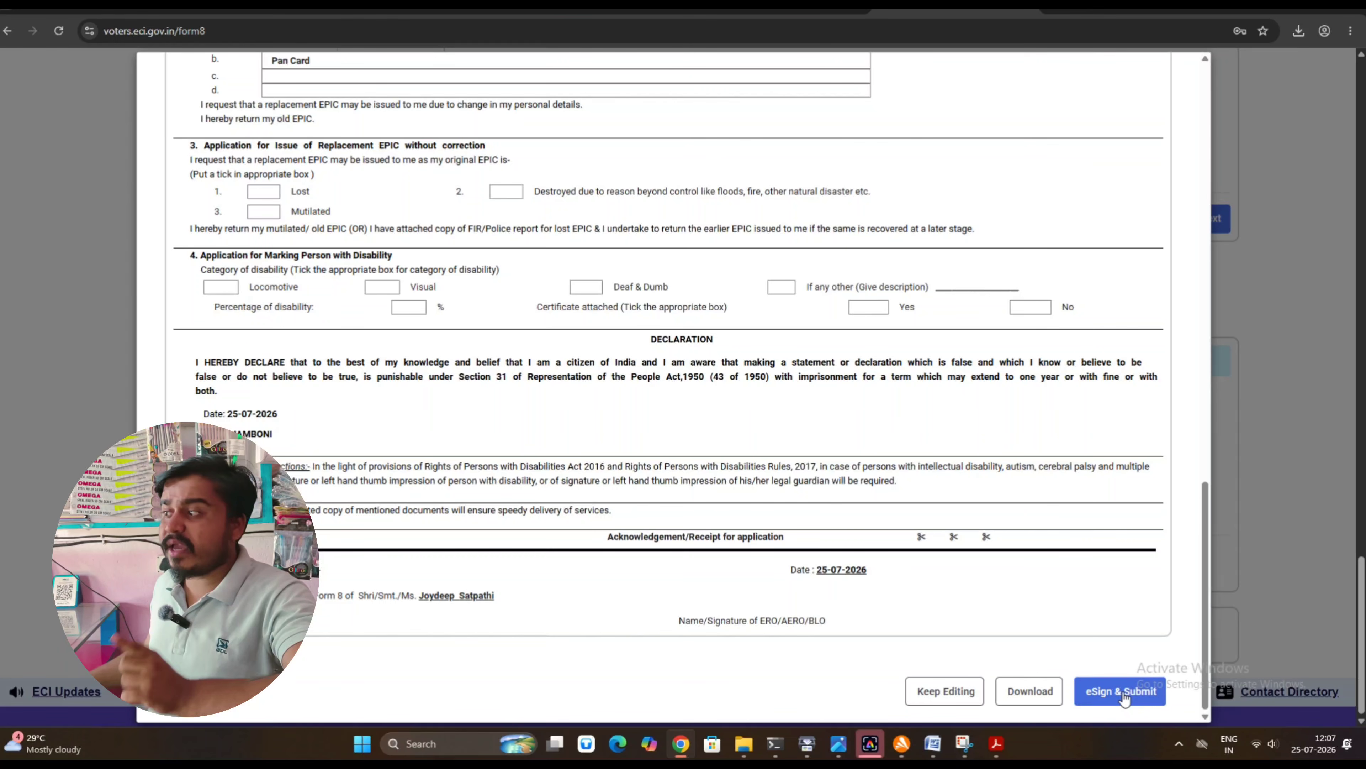
click(1124, 694)
click(1022, 425)
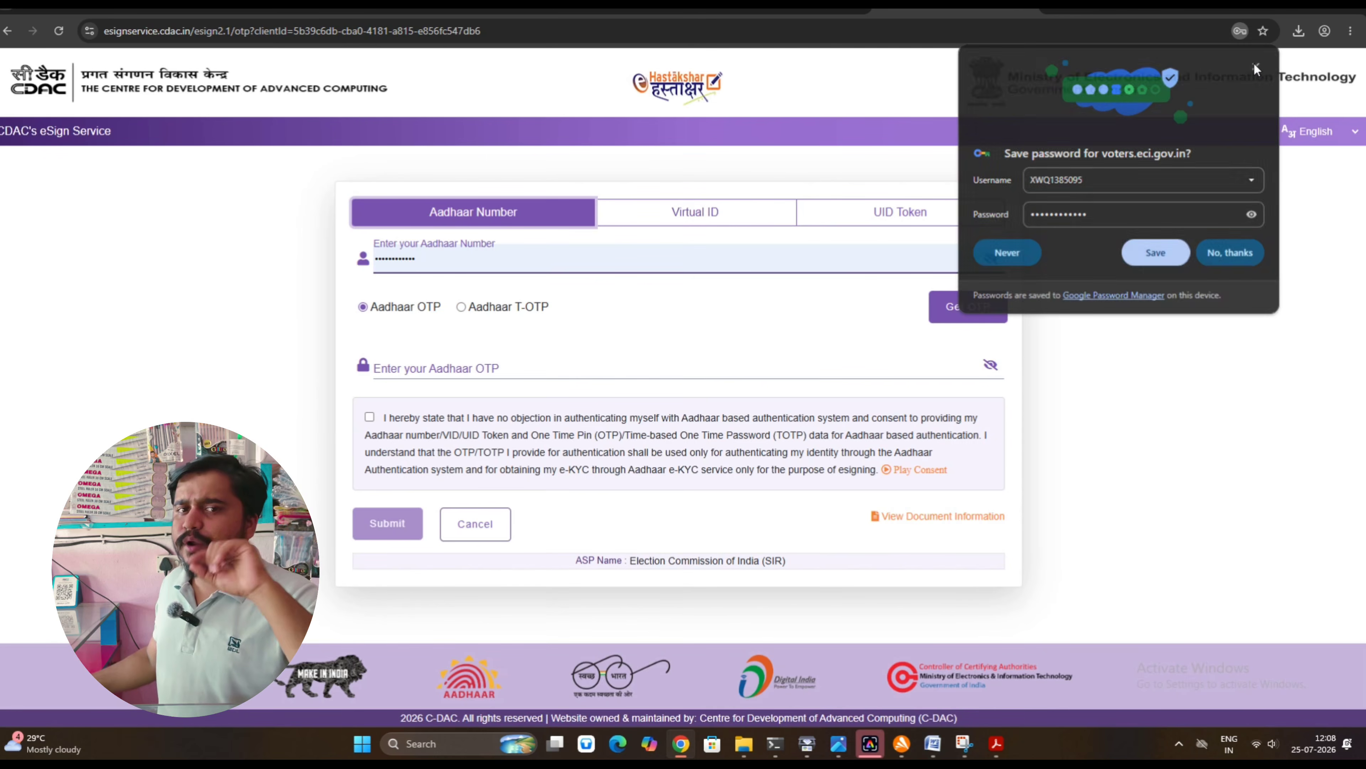
Replace the prefilled Aadhaar number with the applicant's Aadhaar number and request an OTP
click(1256, 66)
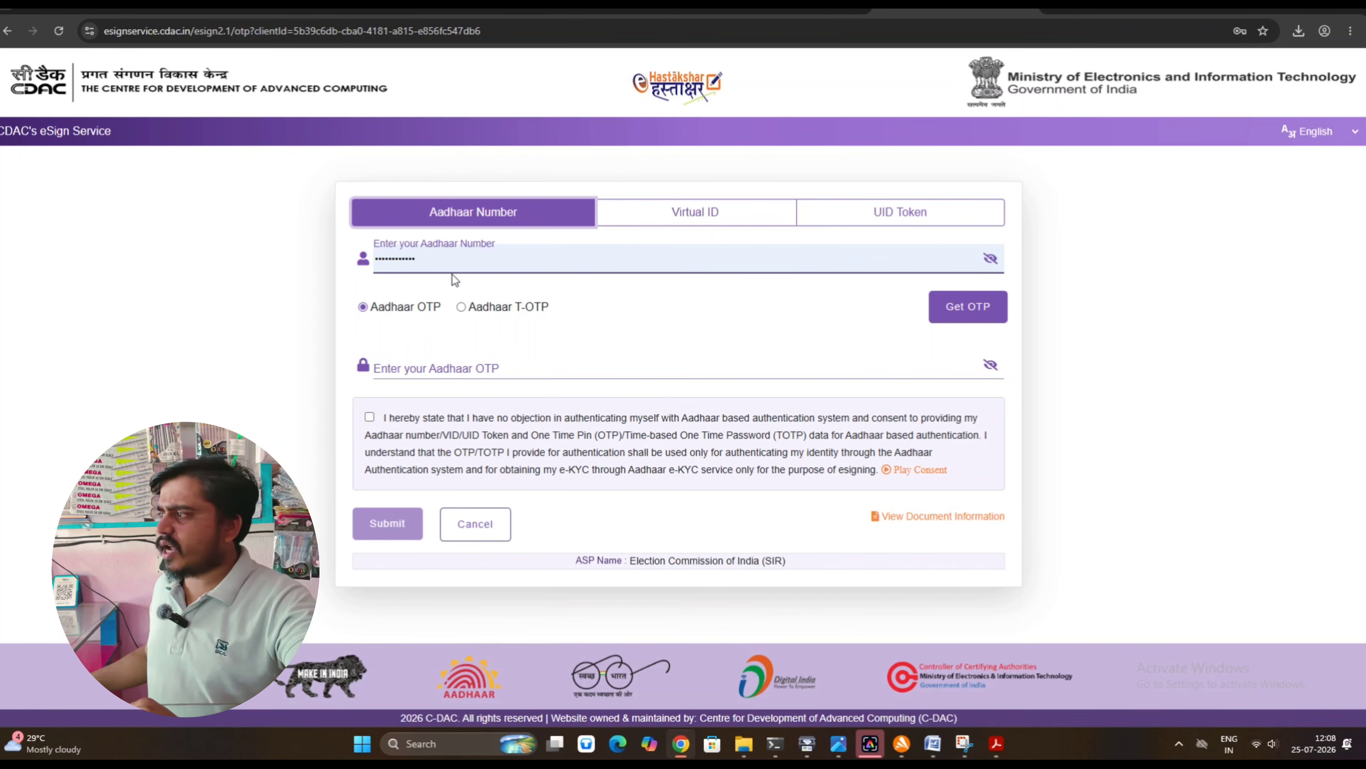
drag(448, 264, 342, 257)
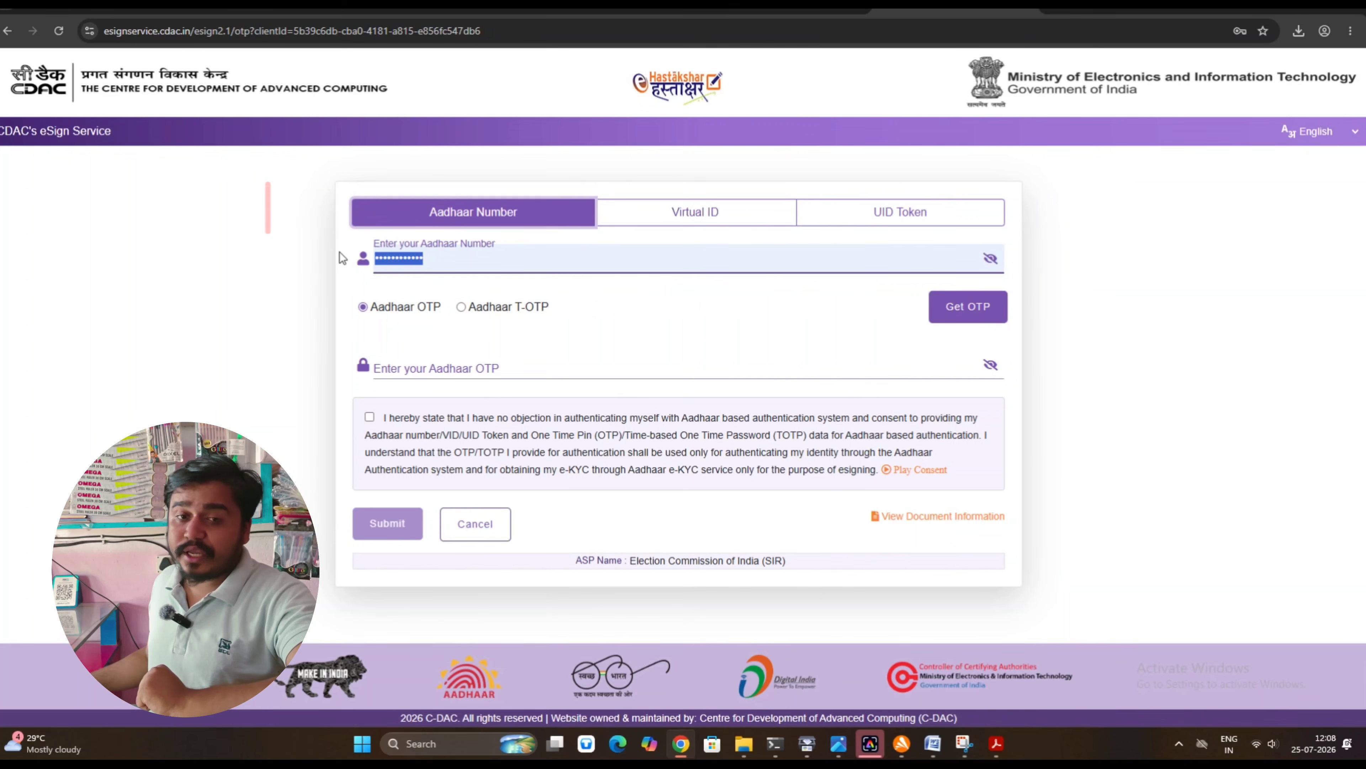
text(1)
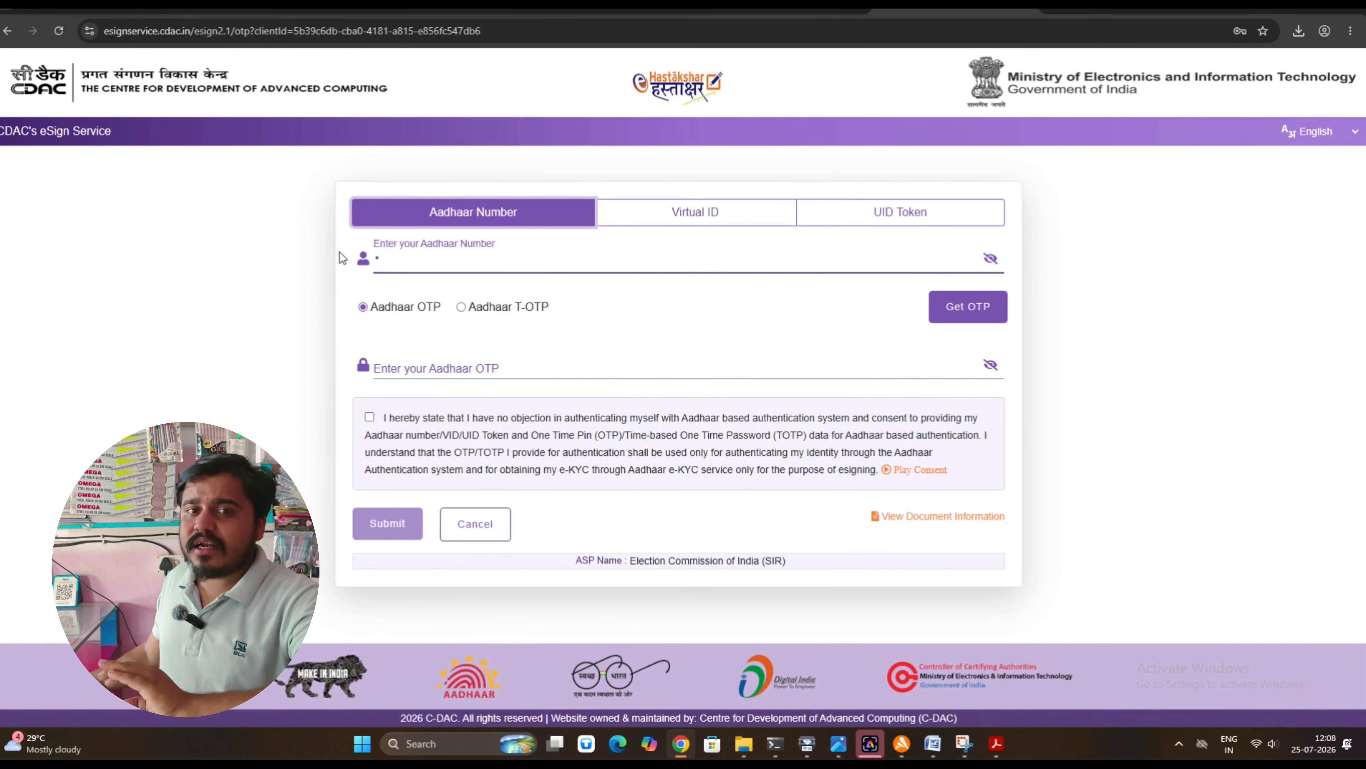
text(••••)
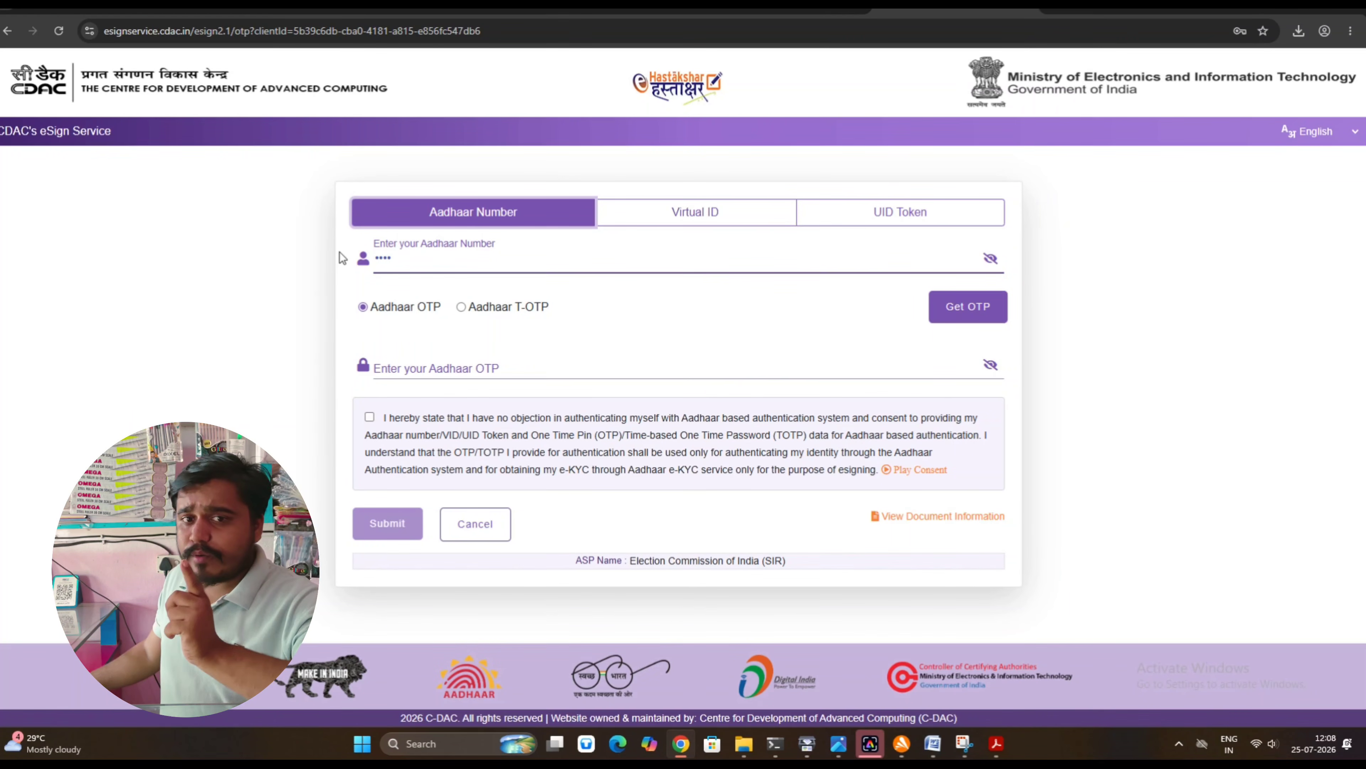
text(•••)
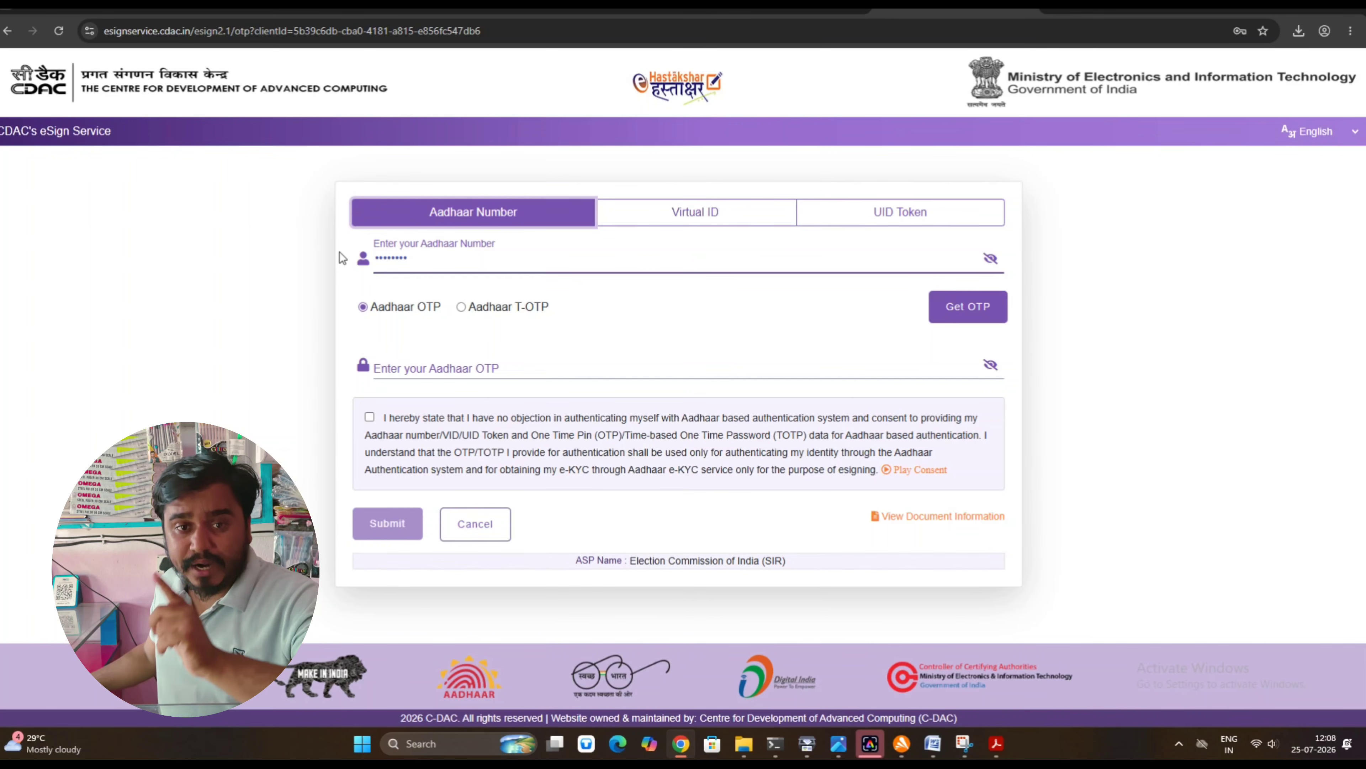
text(•••)
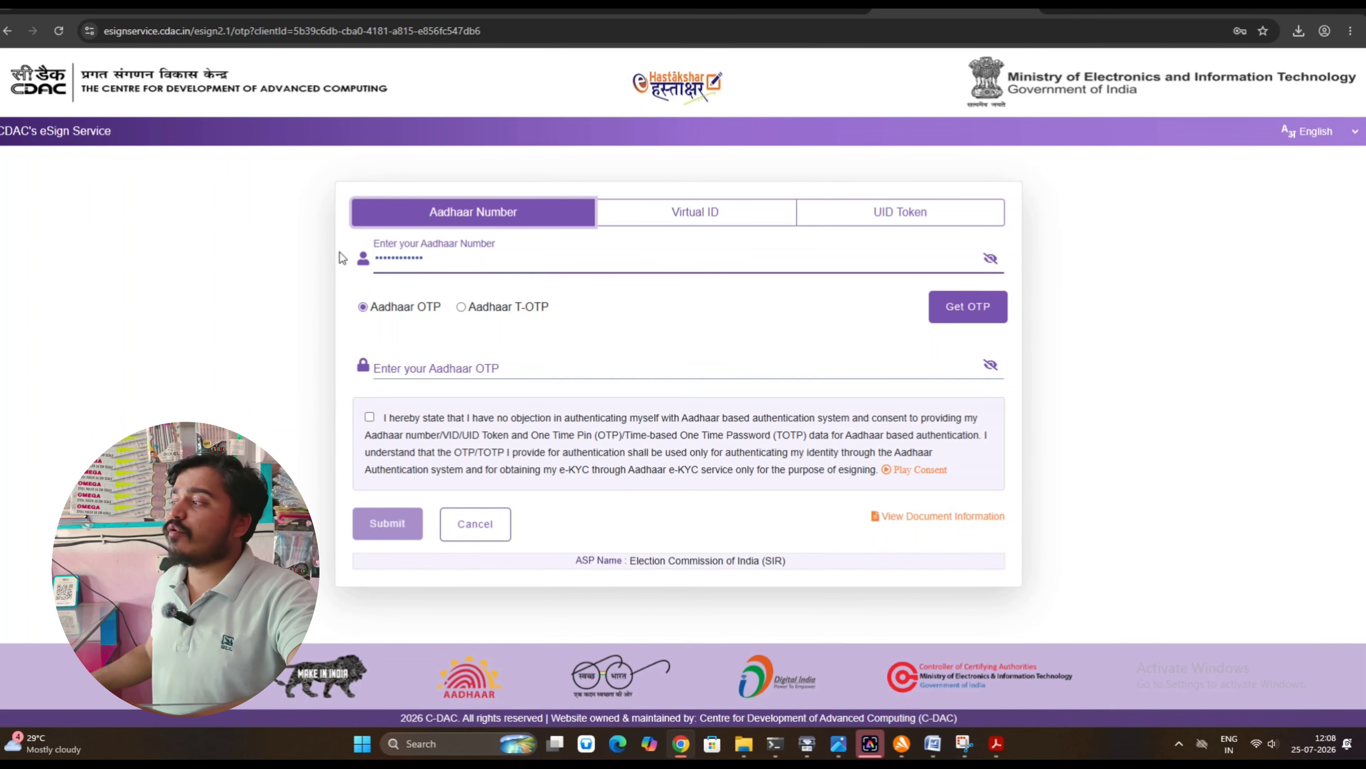
click(957, 304)
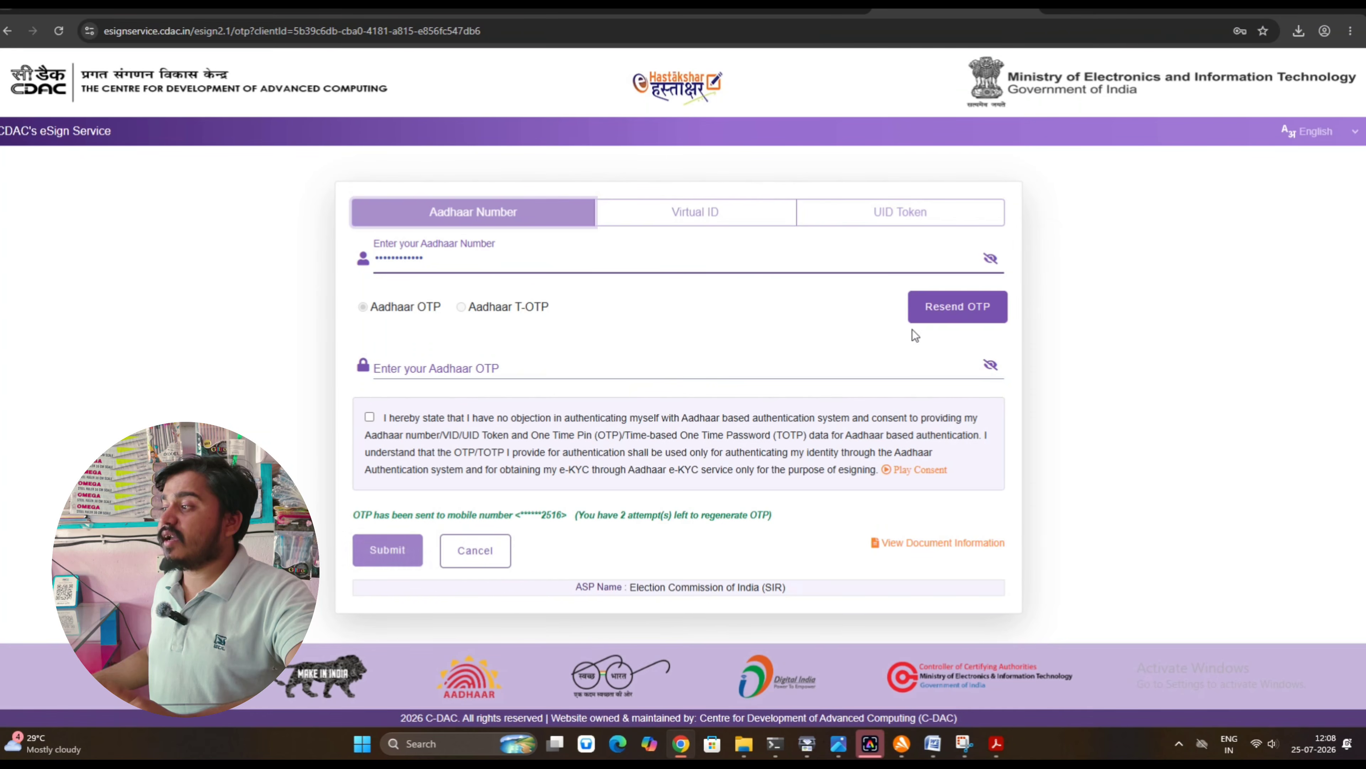
Enter the Aadhaar OTP, tick the consent checkbox, and submit the eSign
click(562, 372)
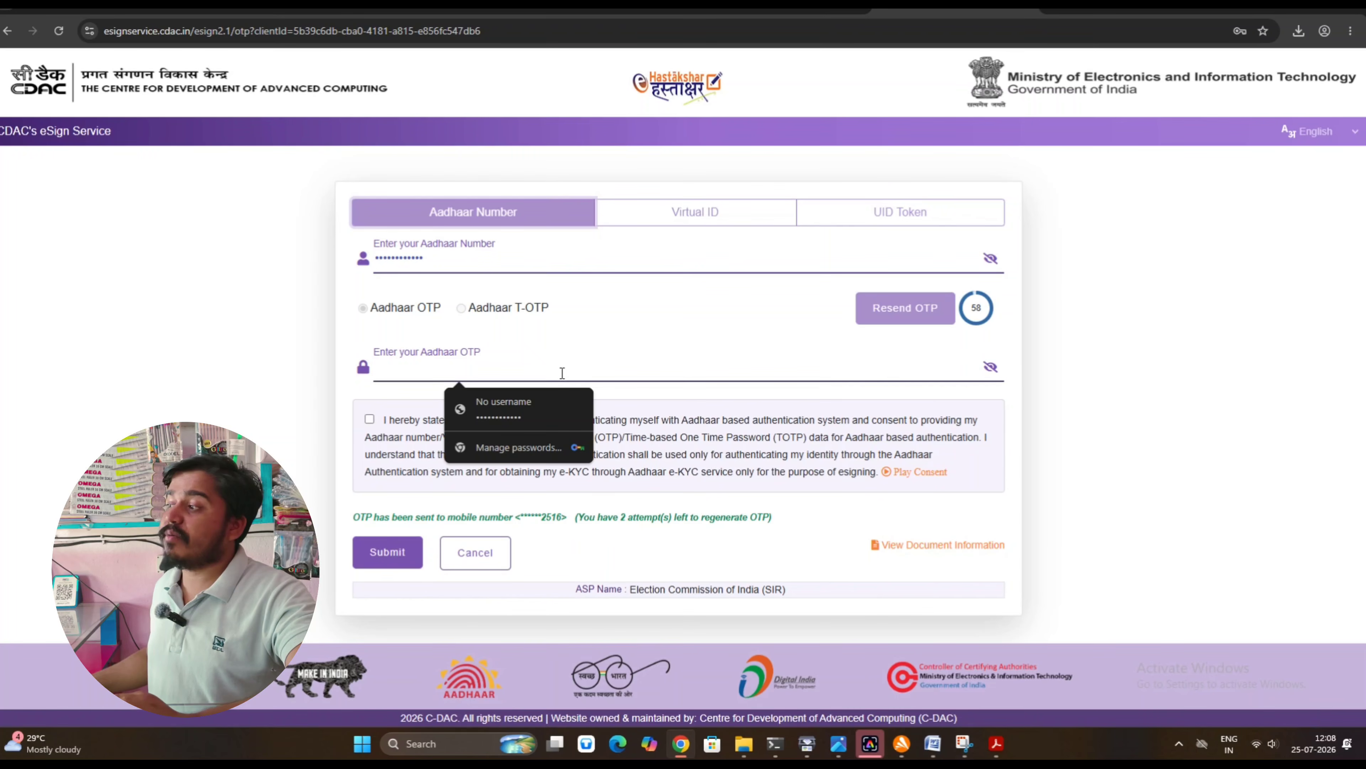
click(370, 419)
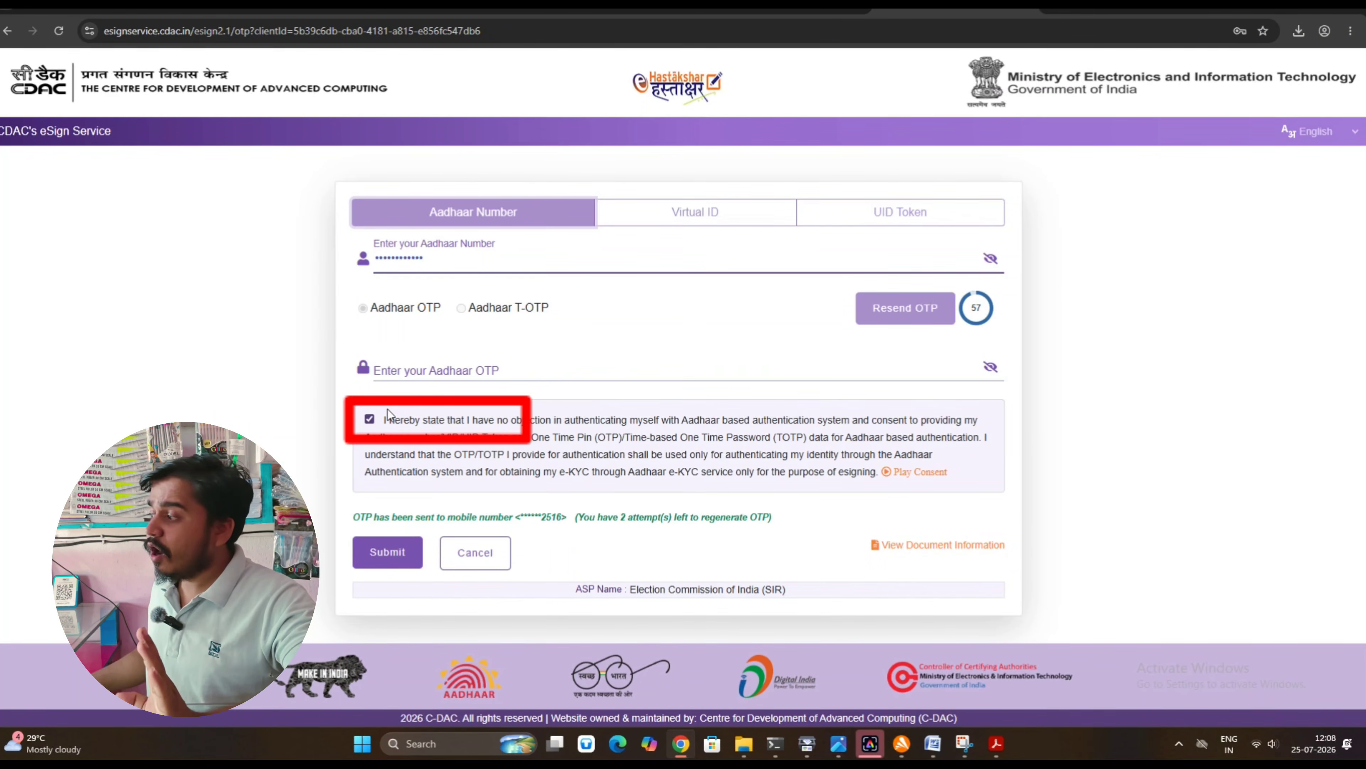
click(476, 373)
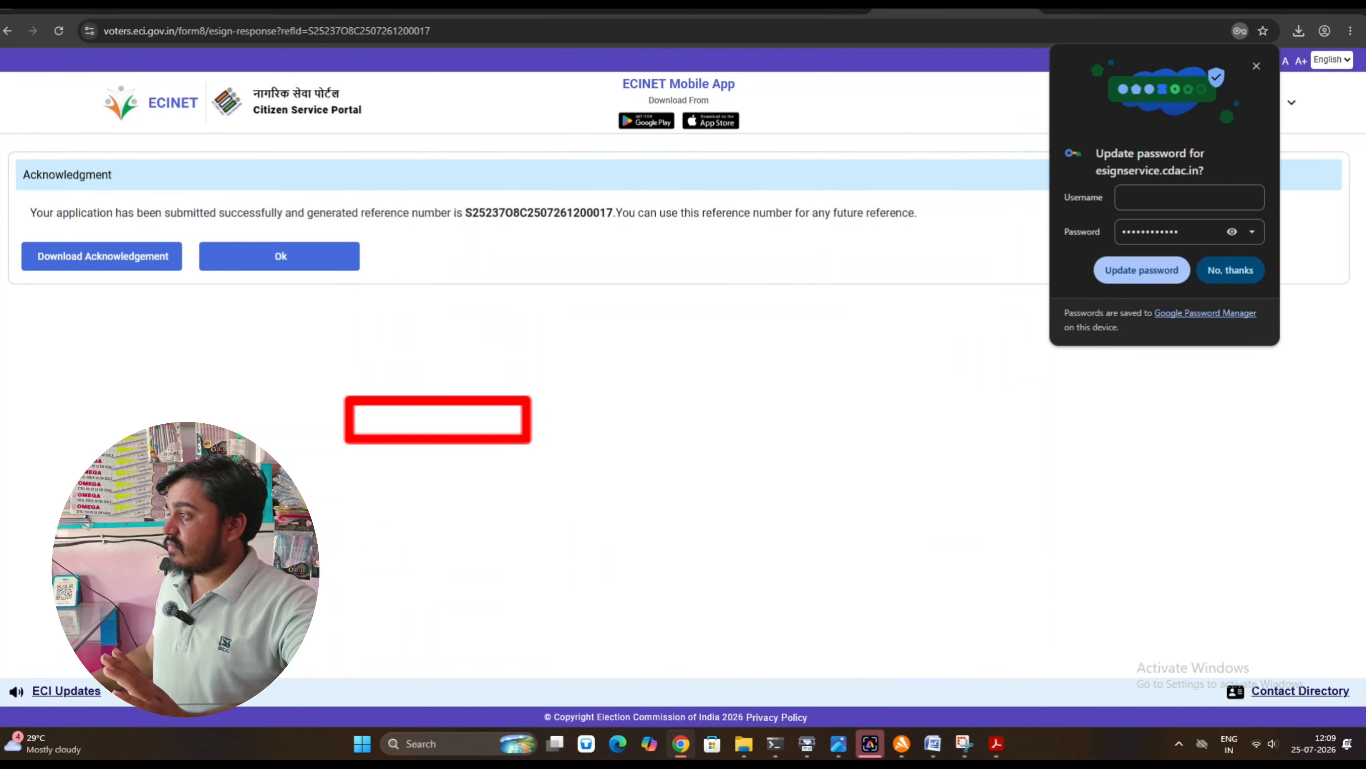
Dismiss Chrome's update-password bubble and download the Form 8 acknowledgement
click(327, 160)
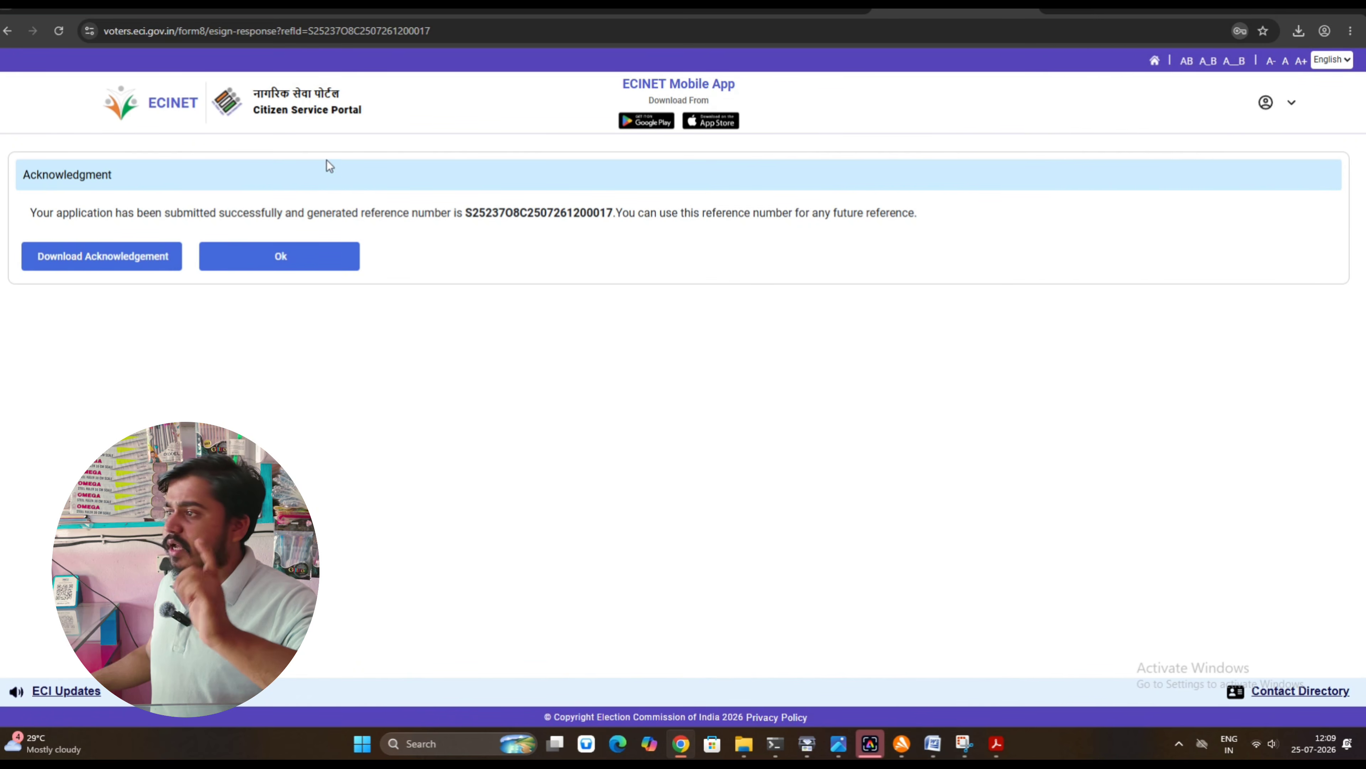
click(77, 260)
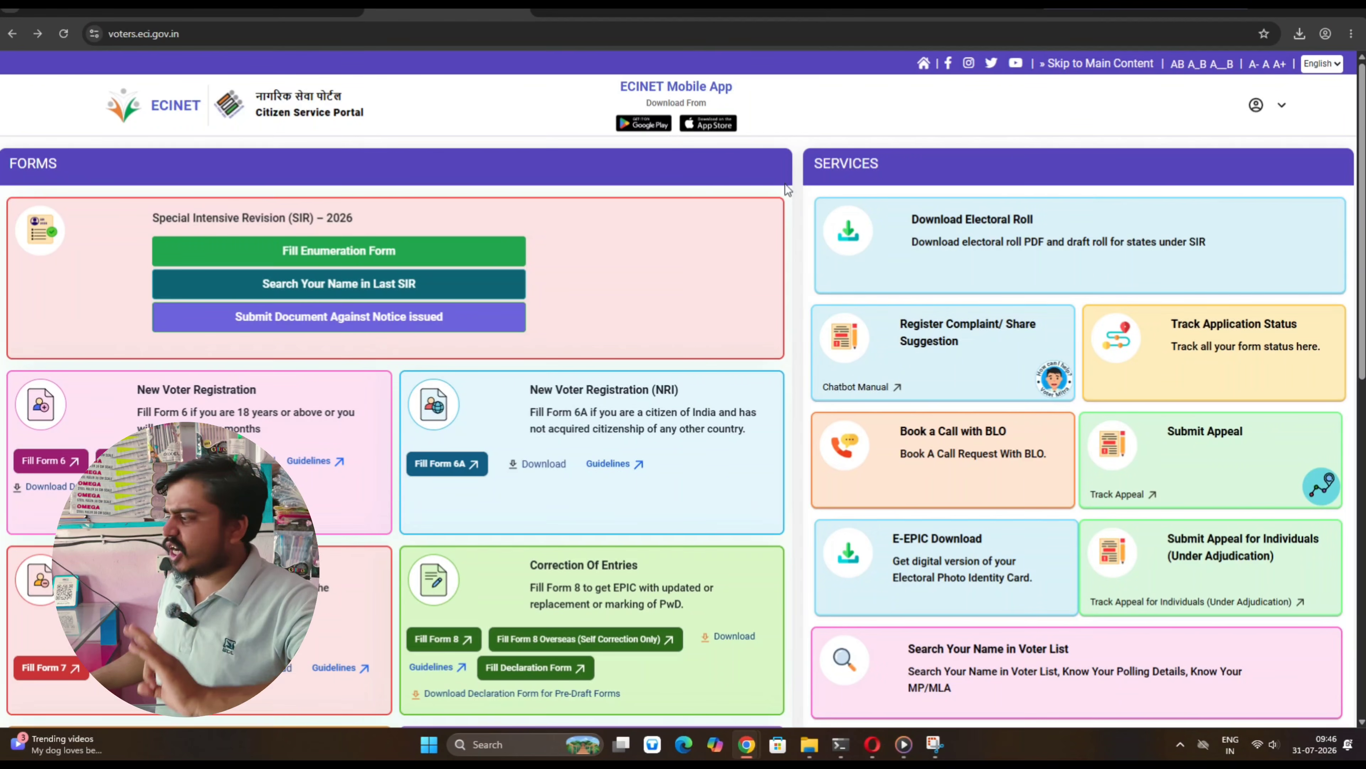
Open Track Application Status from the home page Services and select the Reference Number field
scroll(789, 216, down, 2)
scroll(792, 232, down, 10)
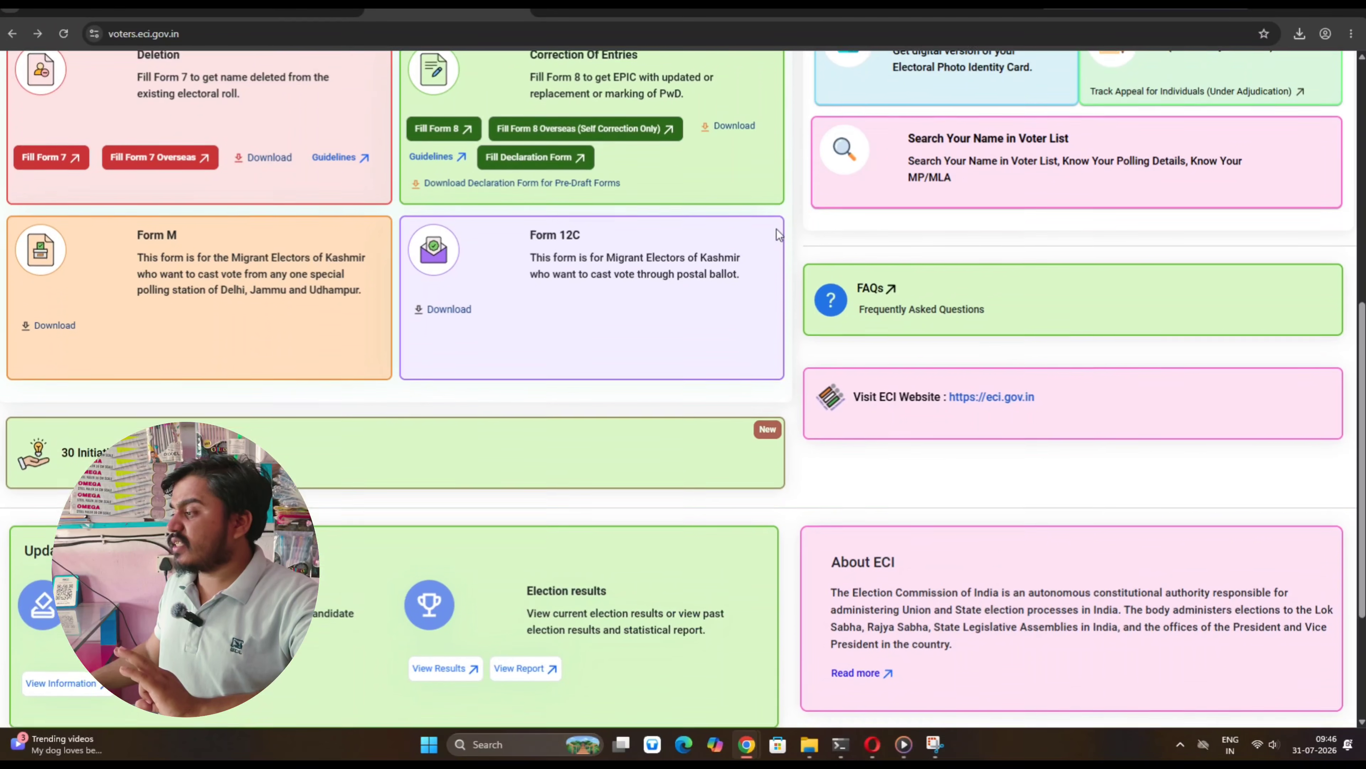
scroll(776, 229, up, 7)
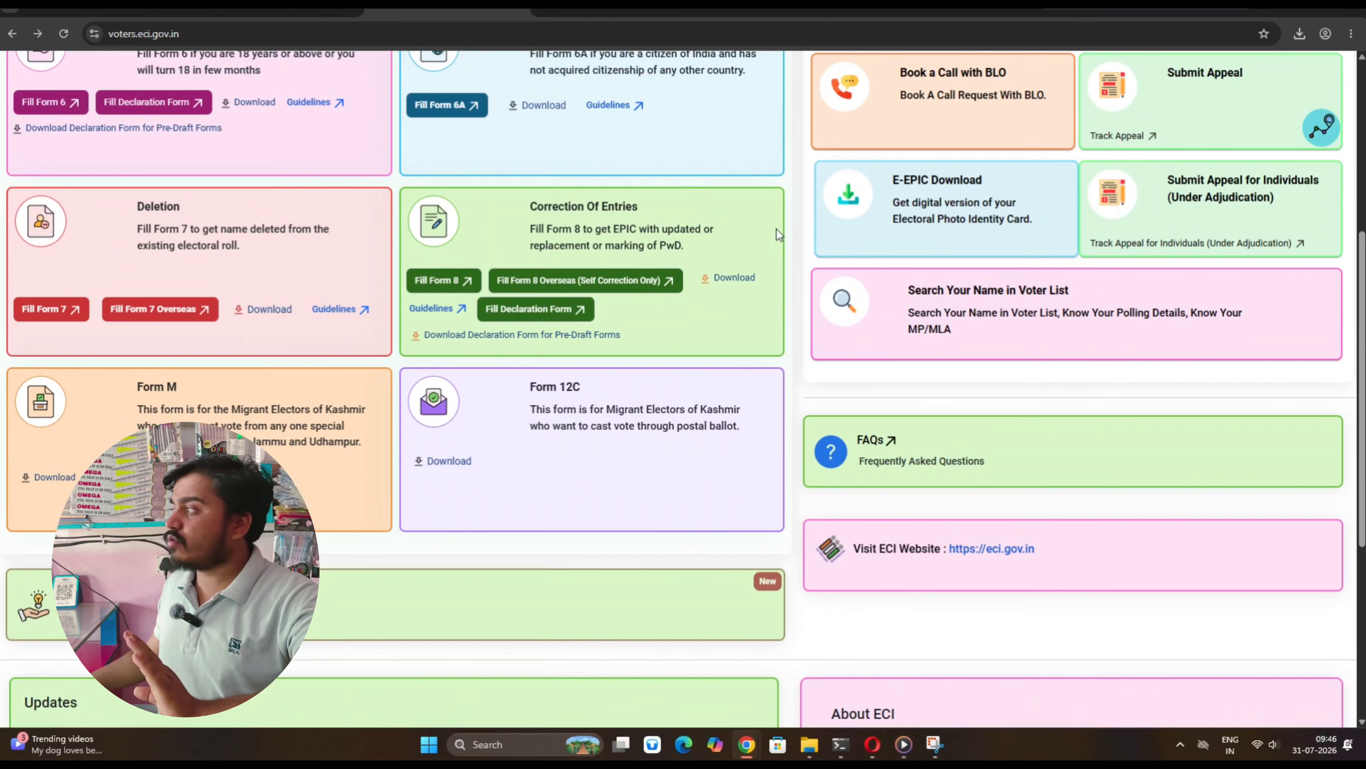
scroll(806, 206, up, 5)
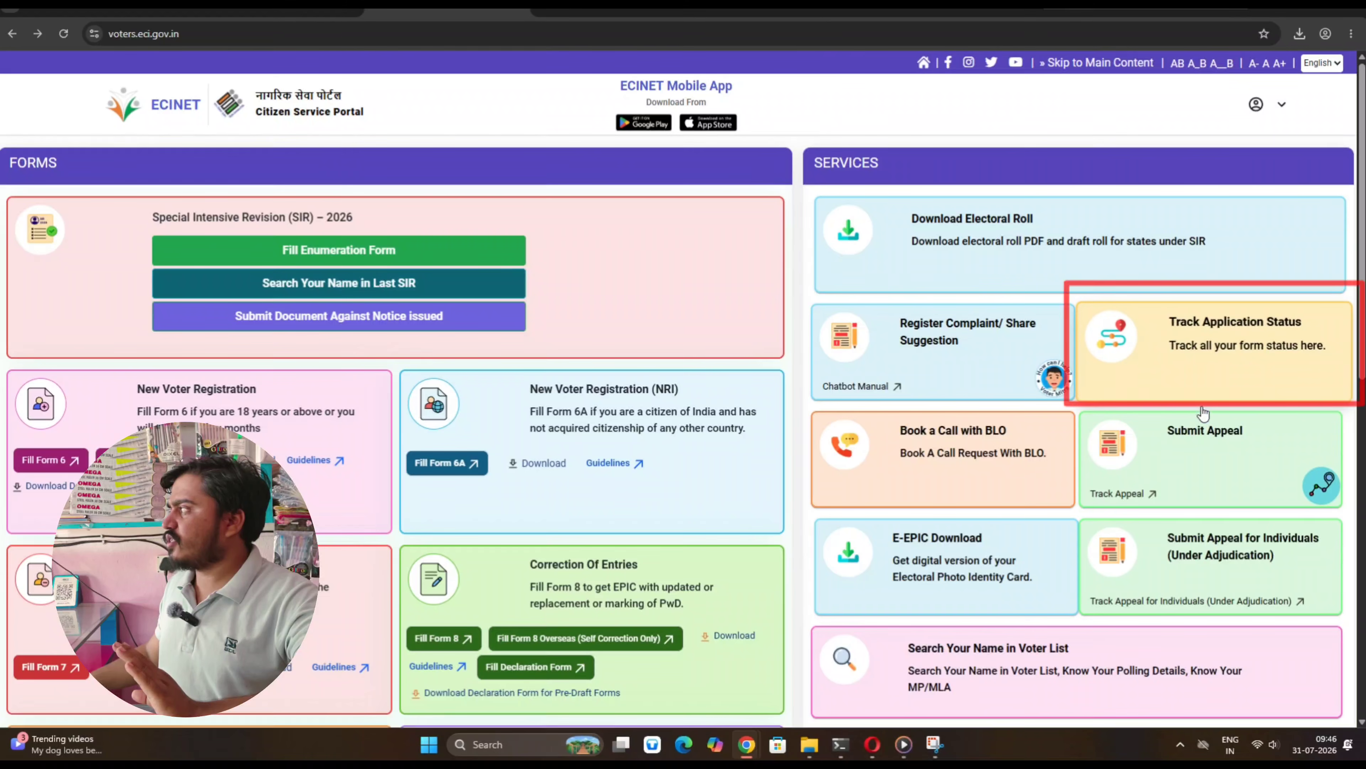
click(1253, 357)
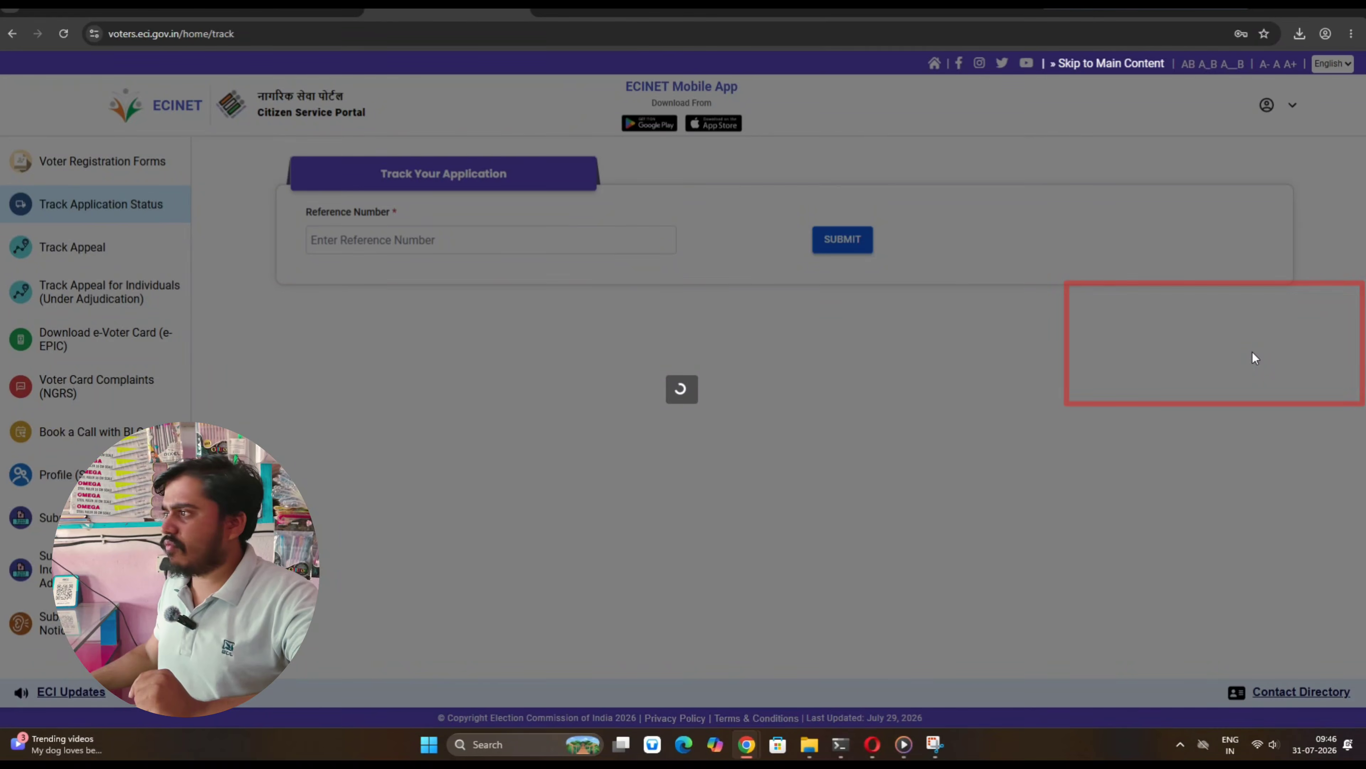
click(365, 244)
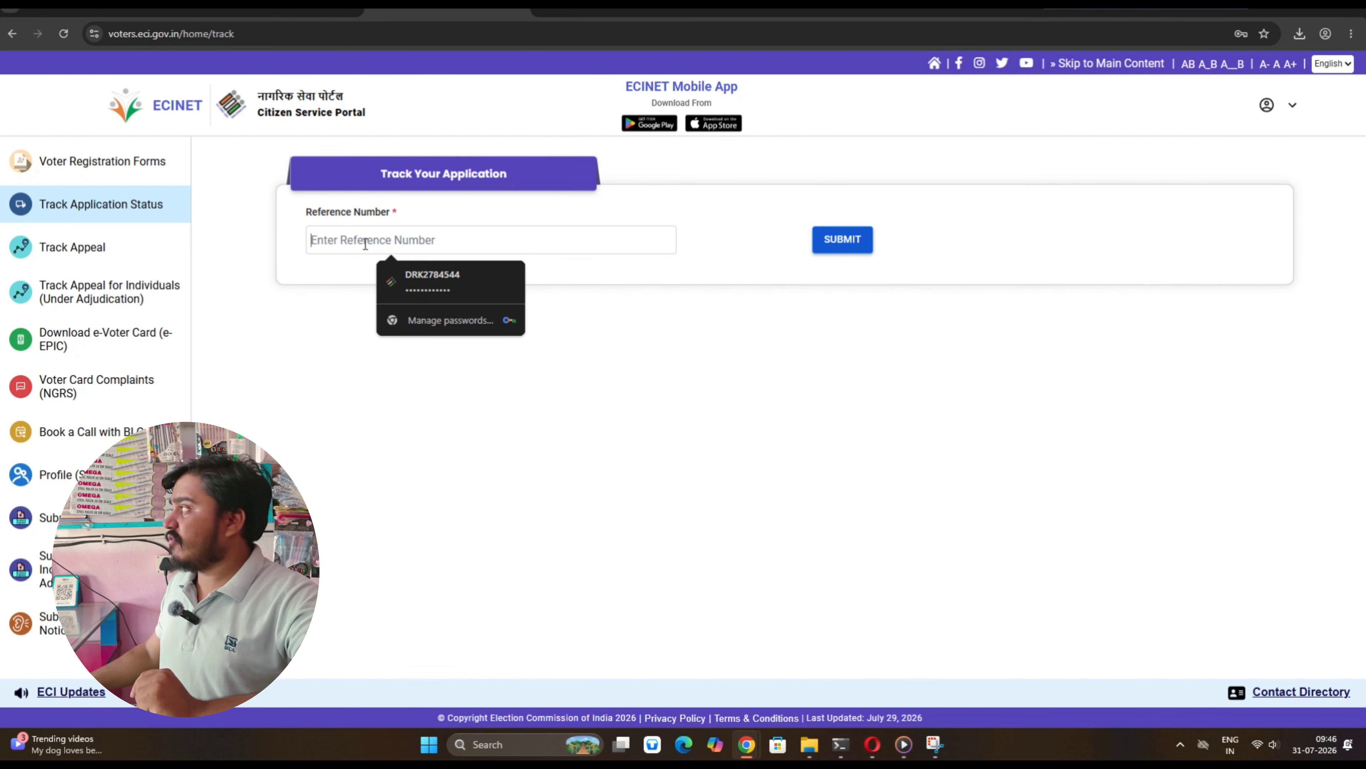